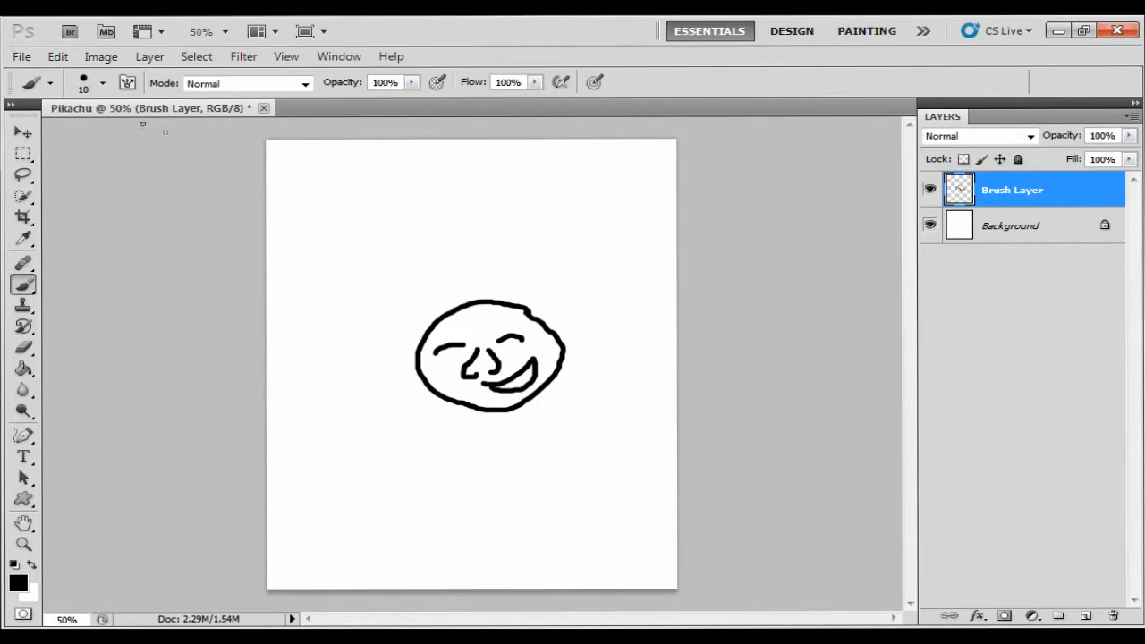
Try a freehand stroke on the canvas with the fan-shaped bristle brush, and undo it.
{"action": "left_click", "coordinate": [103, 84]}
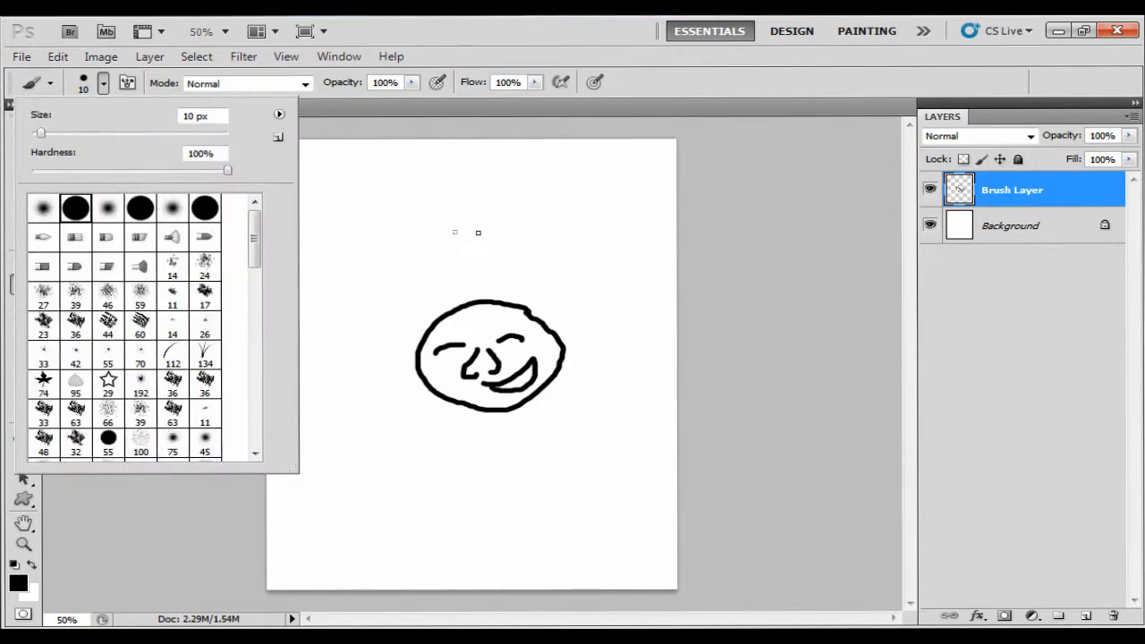
{"action": "right_click", "coordinate": [397, 215]}
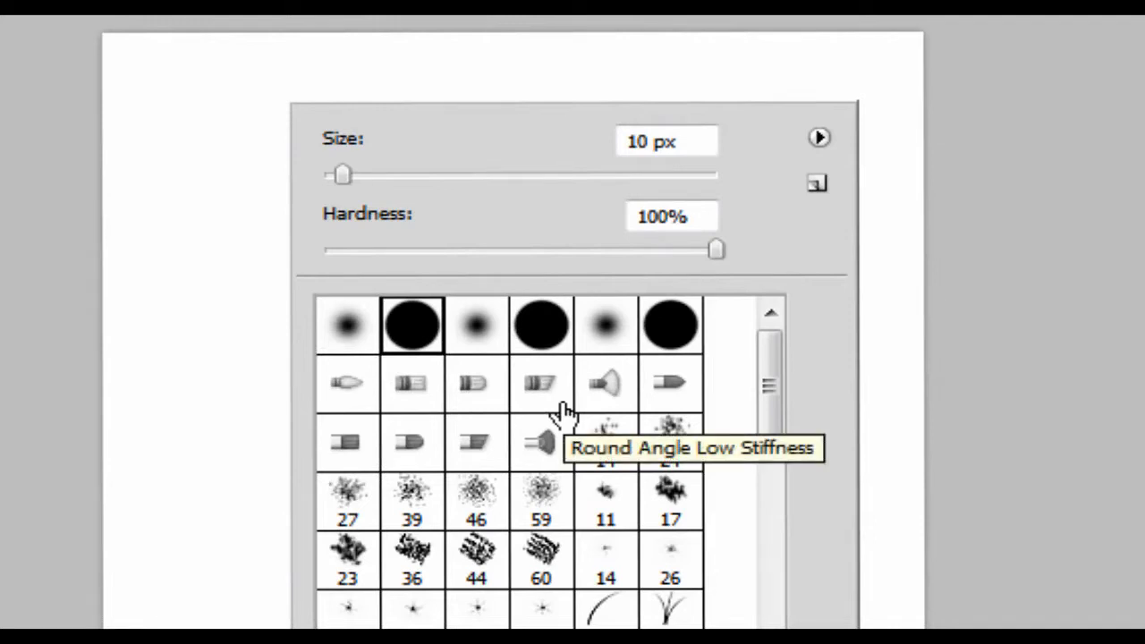
{"action": "left_click", "coordinate": [606, 383]}
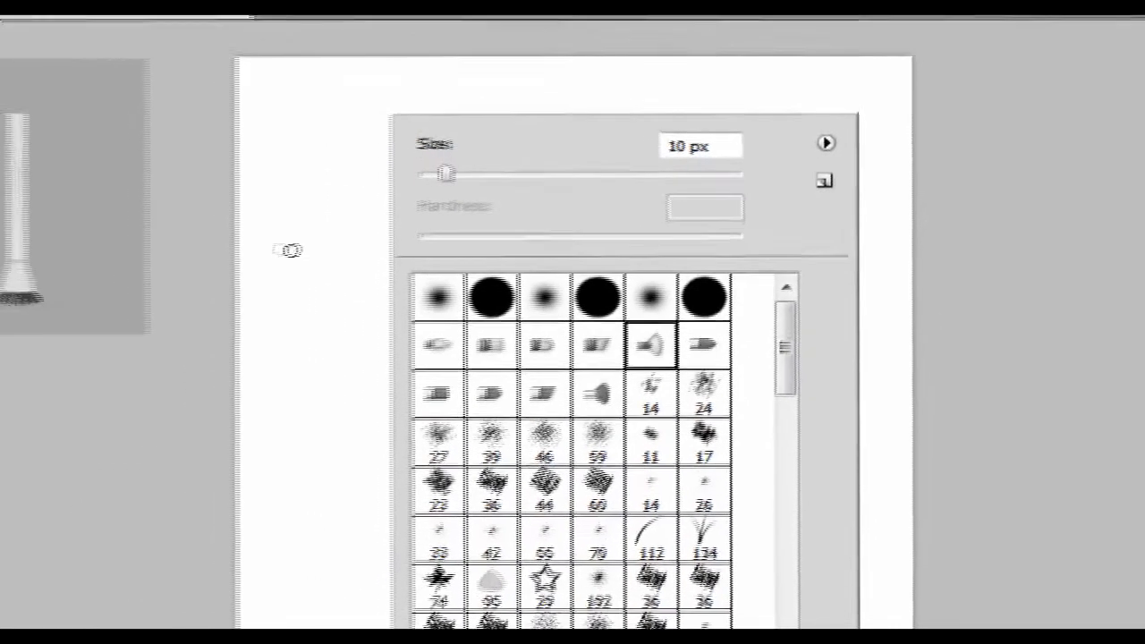
{"action": "mouse_move", "coordinate": [416, 220]}
{"action": "left_mouse_down"}
{"action": "mouse_move", "coordinate": [429, 266]}
{"action": "mouse_move", "coordinate": [522, 227]}
{"action": "mouse_move", "coordinate": [499, 307]}
{"action": "mouse_move", "coordinate": [519, 507]}
{"action": "mouse_move", "coordinate": [658, 492]}
{"action": "left_mouse_up"}
{"action": "key", "text": "ctrl+z"}
Paint a long curved line beside the face with the flat bristle brush at 10 px.
{"action": "right_click", "coordinate": [564, 259]}
{"action": "left_click", "coordinate": [657, 407]}
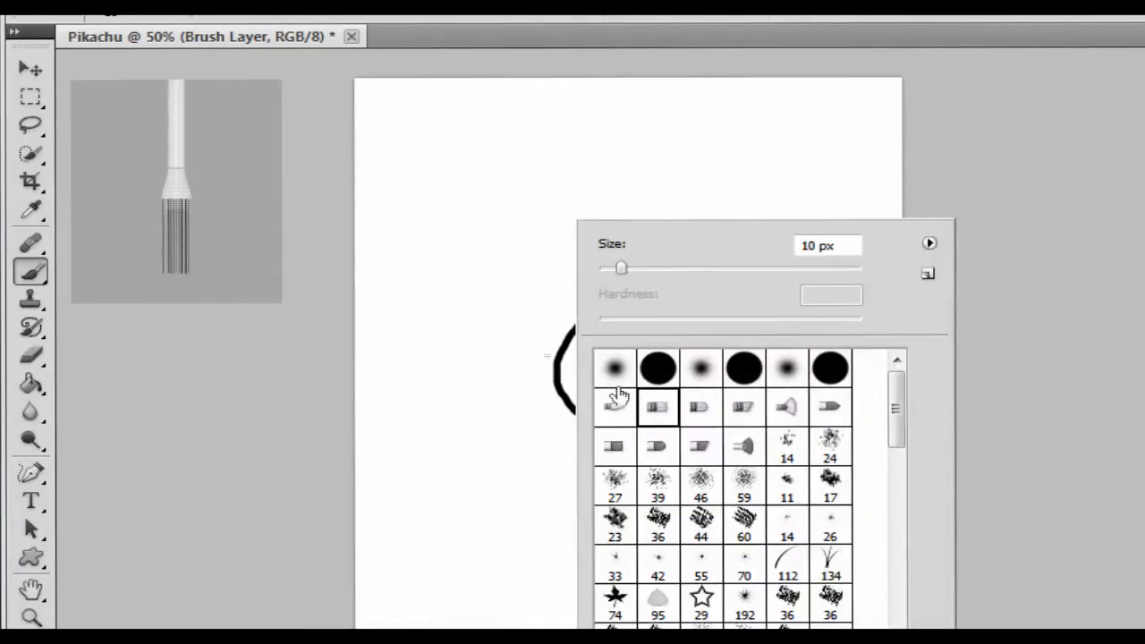
{"action": "left_click", "coordinate": [494, 200]}
{"action": "mouse_move", "coordinate": [499, 193]}
{"action": "left_mouse_down"}
{"action": "mouse_move", "coordinate": [477, 295]}
{"action": "mouse_move", "coordinate": [481, 593]}
{"action": "left_mouse_up"}
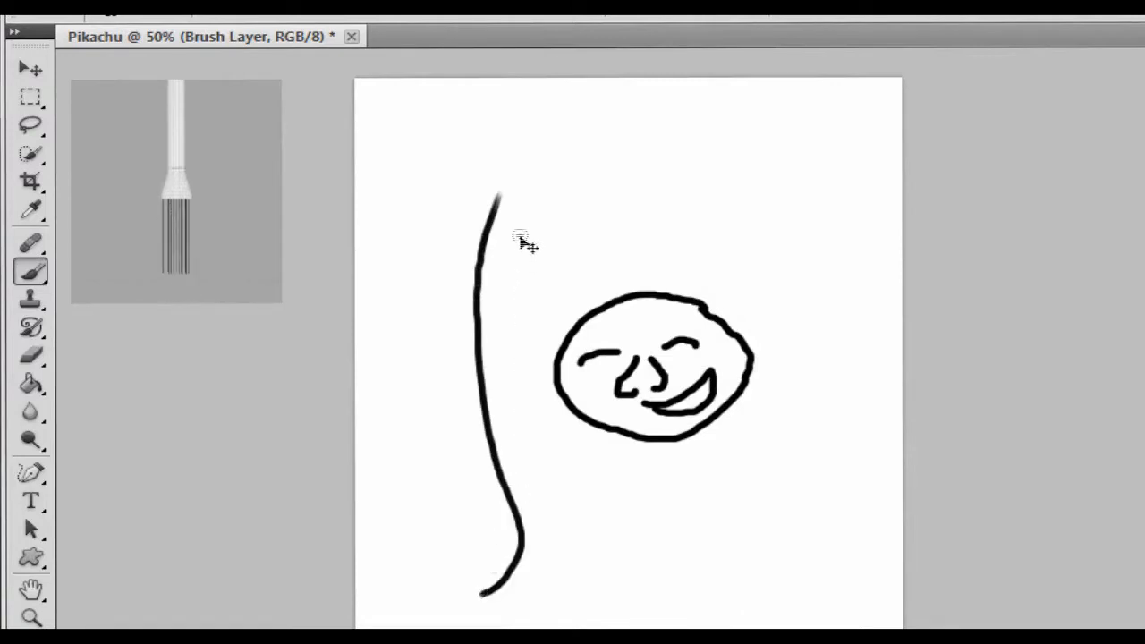
Paint three short vertical bristle strokes and a small filled blob near the upper end of the curved line.
{"action": "left_click_drag", "start_coordinate": [525, 240], "coordinate": [486, 146]}
{"action": "left_click", "coordinate": [484, 144], "text": "ctrl"}
{"action": "left_click", "coordinate": [460, 133], "text": "ctrl"}
{"action": "left_click", "coordinate": [453, 133], "text": "ctrl"}
{"action": "left_click", "coordinate": [407, 131], "text": "ctrl"}
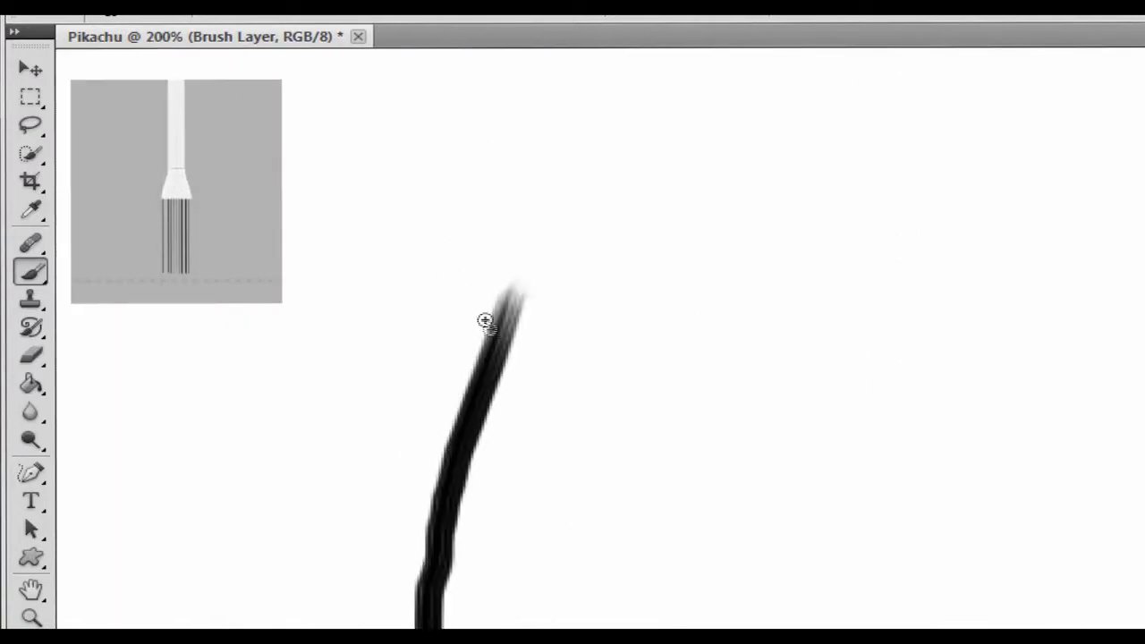
{"action": "left_click_drag", "start_coordinate": [637, 237], "coordinate": [654, 417]}
{"action": "left_click_drag", "start_coordinate": [718, 270], "coordinate": [730, 460]}
{"action": "left_click_drag", "start_coordinate": [810, 267], "coordinate": [819, 458]}
{"action": "mouse_move", "coordinate": [546, 251]}
{"action": "left_mouse_down"}
{"action": "mouse_move", "coordinate": [513, 285]}
{"action": "mouse_move", "coordinate": [481, 273]}
{"action": "mouse_move", "coordinate": [509, 214]}
{"action": "mouse_move", "coordinate": [563, 234]}
{"action": "mouse_move", "coordinate": [561, 304]}
{"action": "mouse_move", "coordinate": [493, 304]}
{"action": "mouse_move", "coordinate": [502, 164]}
{"action": "mouse_move", "coordinate": [579, 300]}
{"action": "mouse_move", "coordinate": [507, 278]}
{"action": "mouse_move", "coordinate": [505, 192]}
{"action": "mouse_move", "coordinate": [545, 255]}
{"action": "mouse_move", "coordinate": [518, 339]}
{"action": "mouse_move", "coordinate": [478, 224]}
{"action": "mouse_move", "coordinate": [526, 272]}
{"action": "left_mouse_up"}
Undo the blob, the short strokes and the long curved line, leaving only the face.
{"action": "left_click", "coordinate": [623, 385], "text": "ctrl+alt"}
{"action": "left_click", "coordinate": [650, 422], "text": "ctrl+alt"}
{"action": "scroll", "coordinate": [683, 483], "scroll_direction": "down", "scroll_amount": 3}
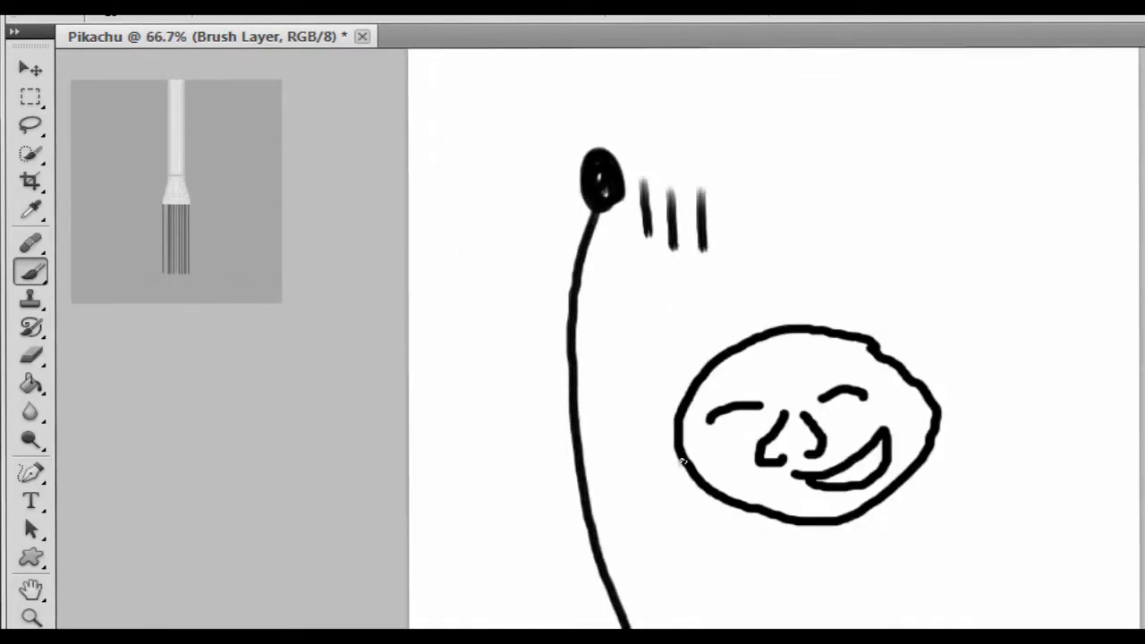
{"action": "left_click", "coordinate": [681, 461], "text": "ctrl+alt"}
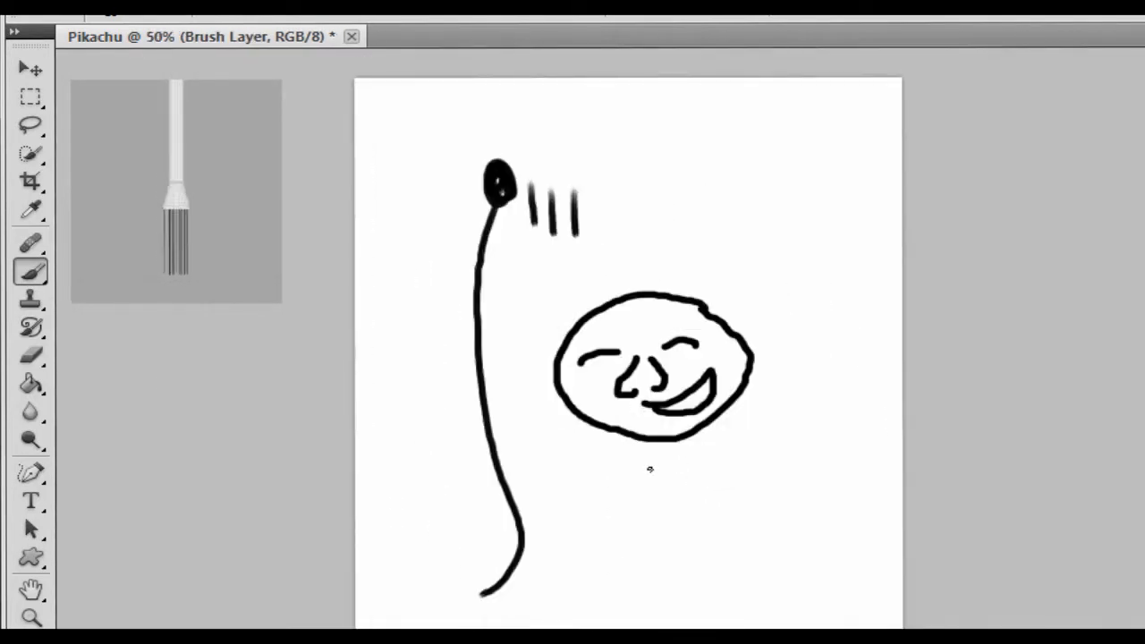
{"action": "key", "text": "ctrl+z"}
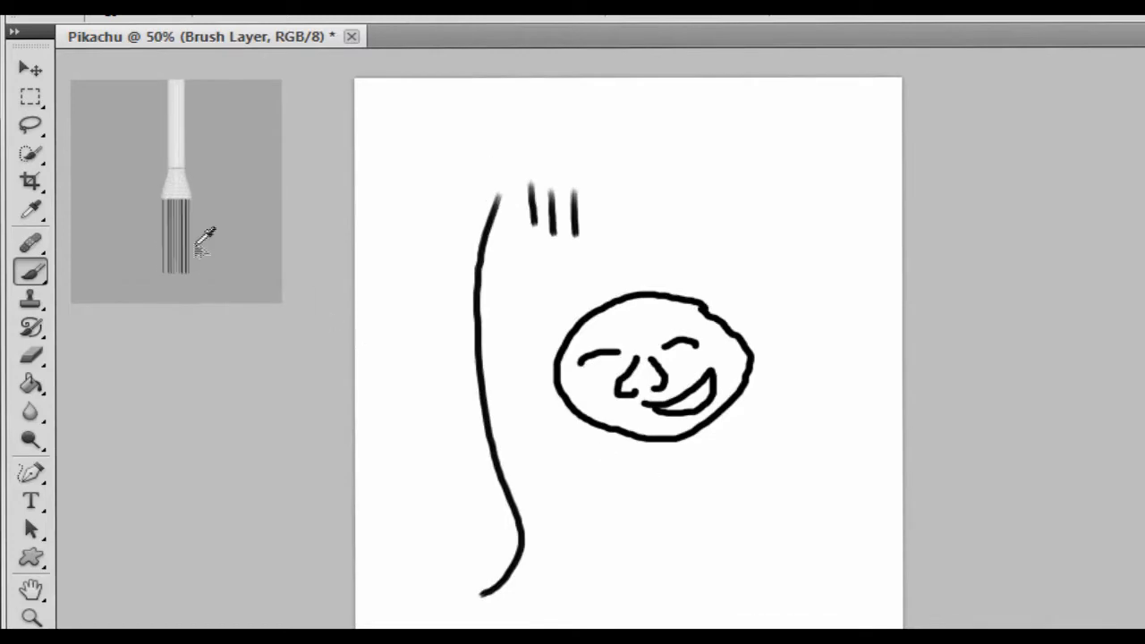
{"action": "key", "text": "ctrl+alt+z"}
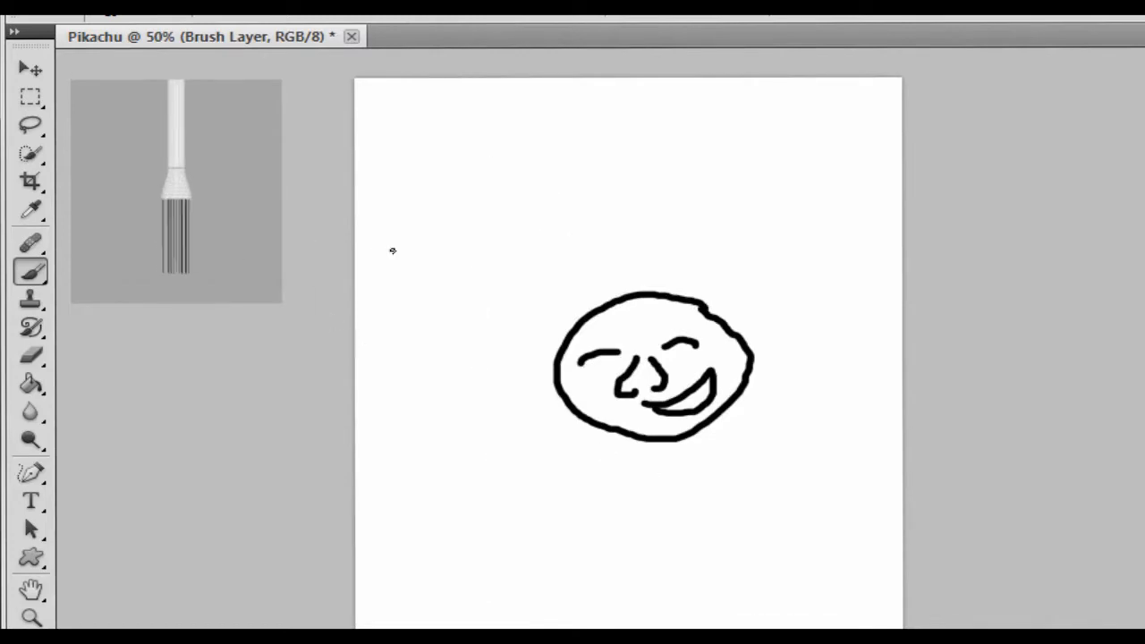
Try a thin stroke above the face with the low-stiffness angled bristle brush, and undo it.
{"action": "right_click", "coordinate": [622, 231]}
{"action": "left_click", "coordinate": [414, 435]}
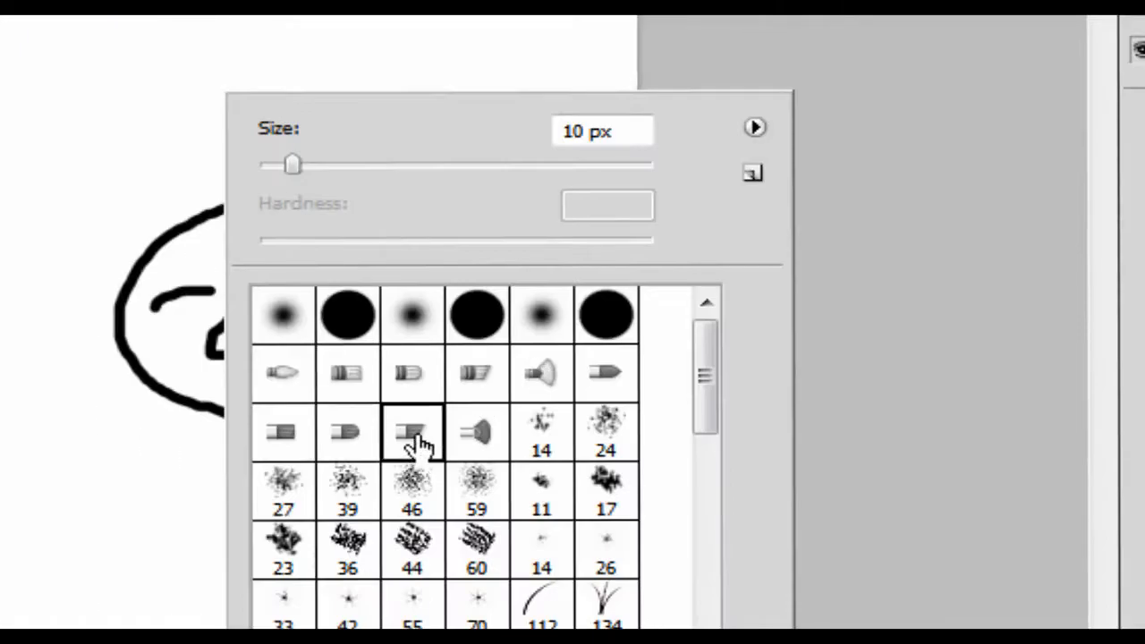
{"action": "mouse_move", "coordinate": [101, 105]}
{"action": "left_mouse_down"}
{"action": "mouse_move", "coordinate": [46, 209]}
{"action": "mouse_move", "coordinate": [26, 126]}
{"action": "left_mouse_up"}
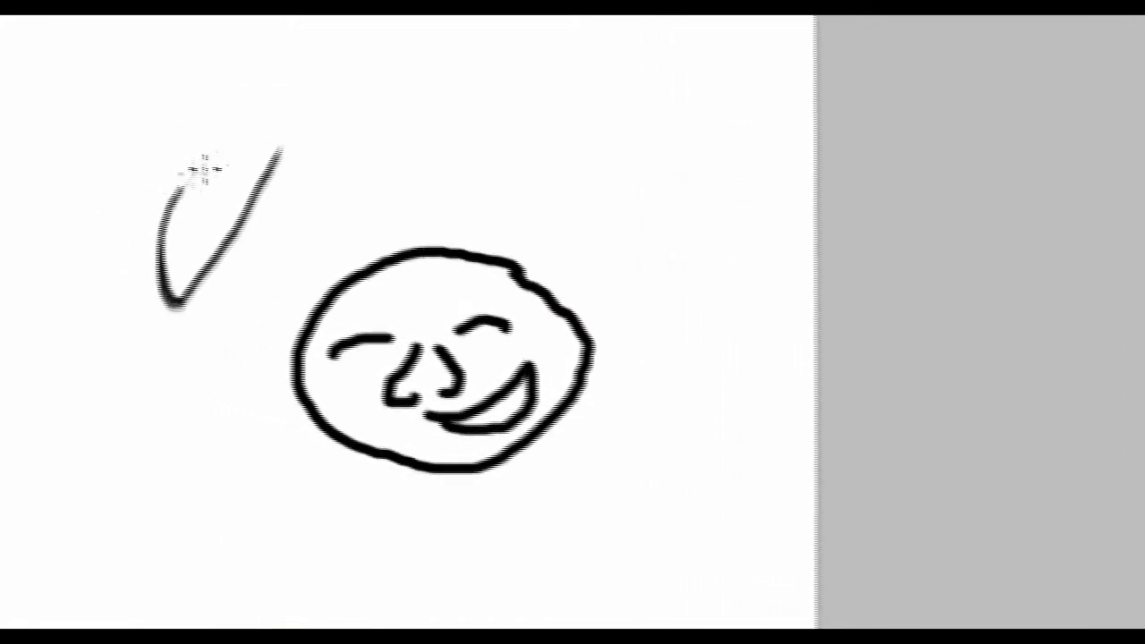
{"action": "mouse_move", "coordinate": [204, 168]}
{"action": "left_mouse_down"}
{"action": "mouse_move", "coordinate": [405, 116]}
{"action": "mouse_move", "coordinate": [319, 182]}
{"action": "left_mouse_up"}
{"action": "key", "text": "ctrl+z"}
Select the hard round brush, enlarge it and paint a thick test stroke around the face.
{"action": "right_click", "coordinate": [318, 184]}
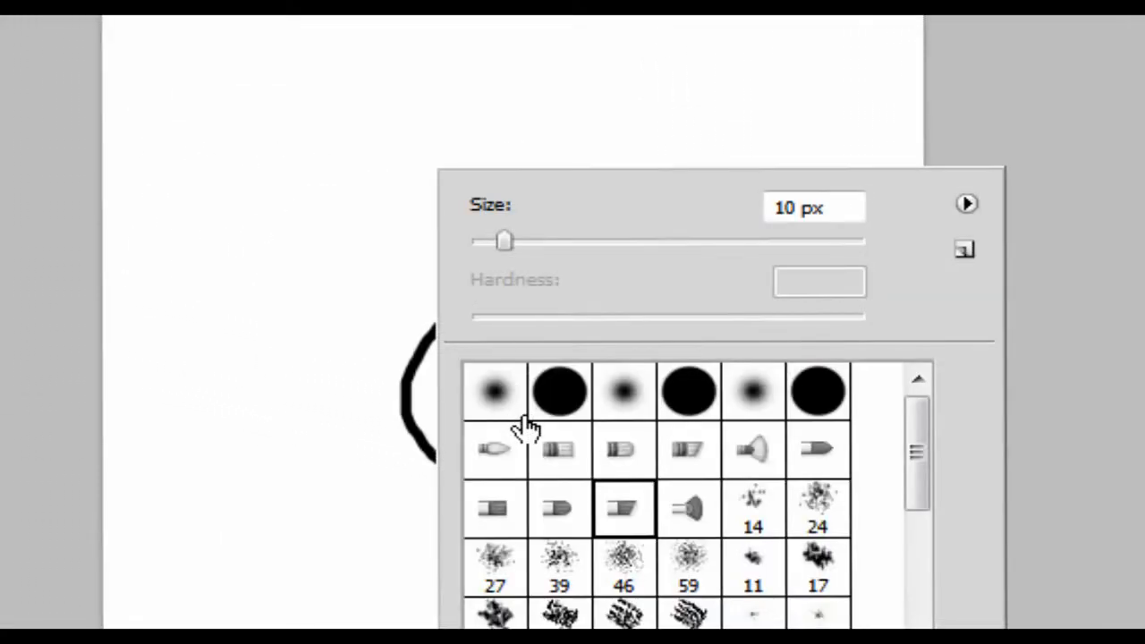
{"action": "left_click", "coordinate": [554, 383]}
{"action": "mouse_move", "coordinate": [273, 112]}
{"action": "left_mouse_down"}
{"action": "mouse_move", "coordinate": [245, 276]}
{"action": "mouse_move", "coordinate": [245, 361]}
{"action": "left_mouse_up"}
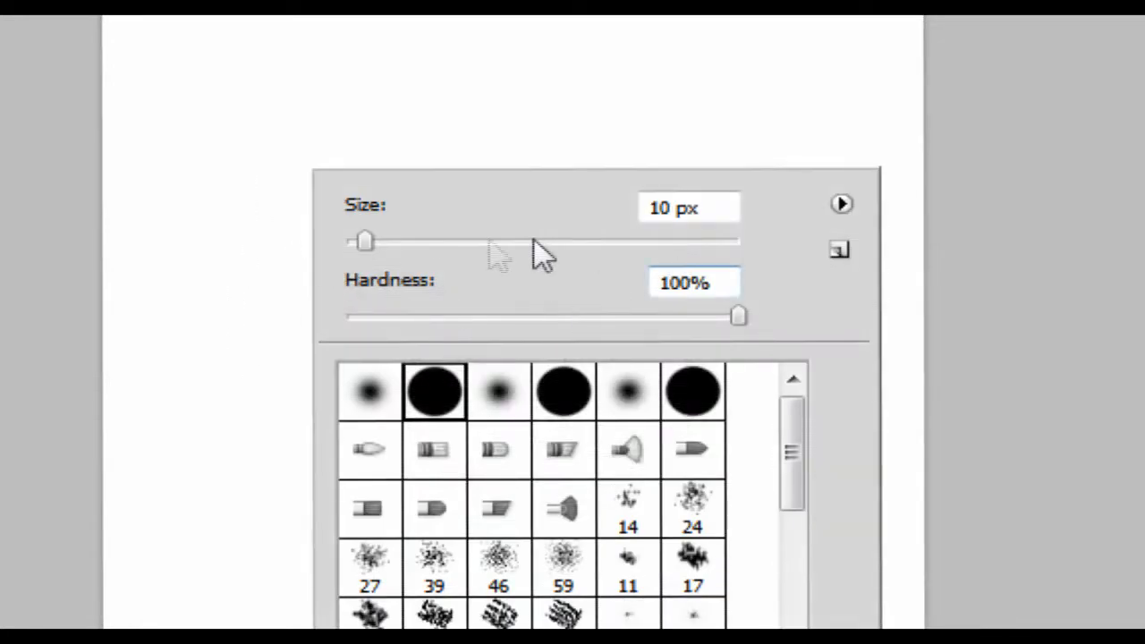
{"action": "left_click_drag", "start_coordinate": [368, 238], "coordinate": [514, 183]}
{"action": "mouse_move", "coordinate": [462, 61]}
{"action": "left_mouse_down"}
{"action": "mouse_move", "coordinate": [424, 133]}
{"action": "mouse_move", "coordinate": [257, 220]}
{"action": "mouse_move", "coordinate": [252, 408]}
{"action": "mouse_move", "coordinate": [341, 555]}
{"action": "mouse_move", "coordinate": [651, 609]}
{"action": "mouse_move", "coordinate": [775, 403]}
{"action": "mouse_move", "coordinate": [615, 200]}
{"action": "left_mouse_up"}
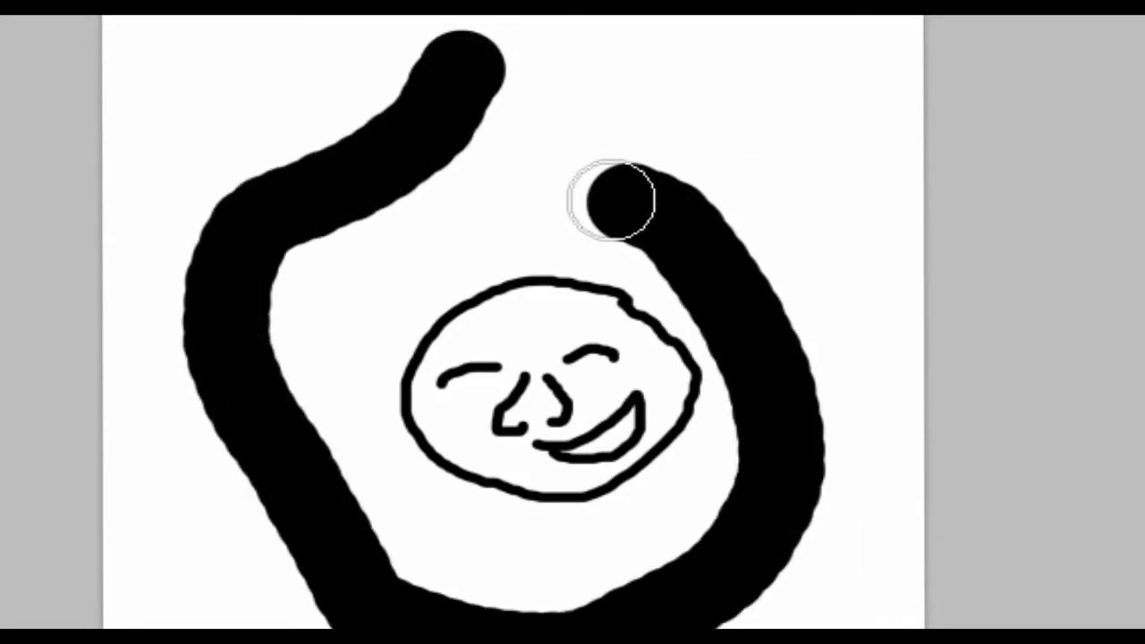
Set the brush to 61 px with 52% hardness, trying it with a short vertical stroke that is undone.
{"action": "right_click", "coordinate": [386, 157]}
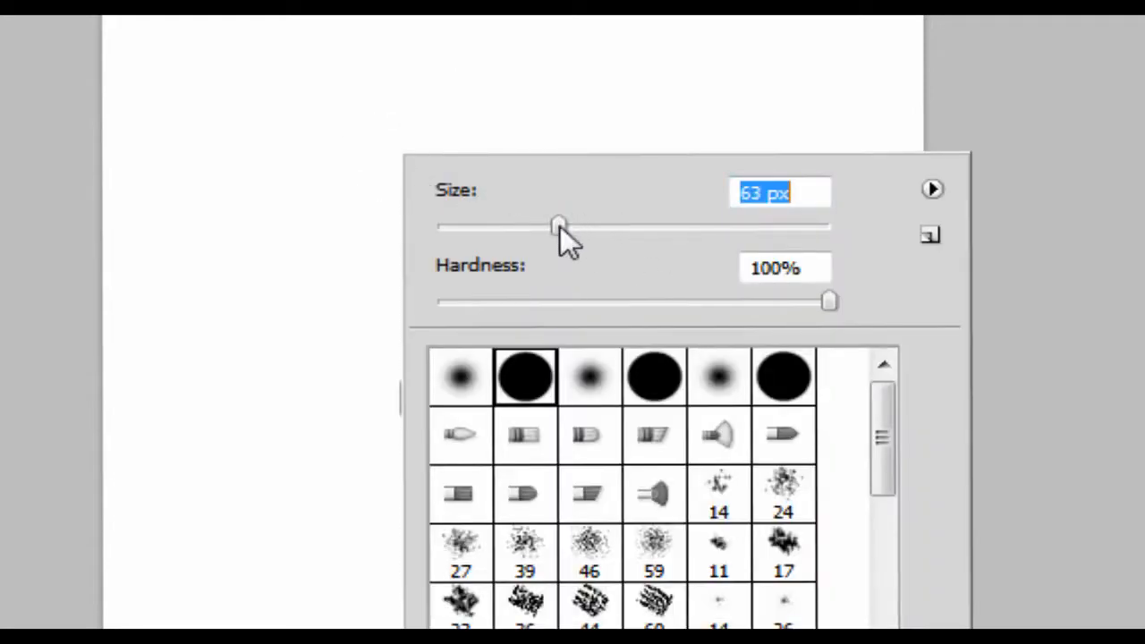
{"action": "left_click_drag", "start_coordinate": [559, 226], "coordinate": [556, 226]}
{"action": "left_click_drag", "start_coordinate": [816, 302], "coordinate": [639, 302]}
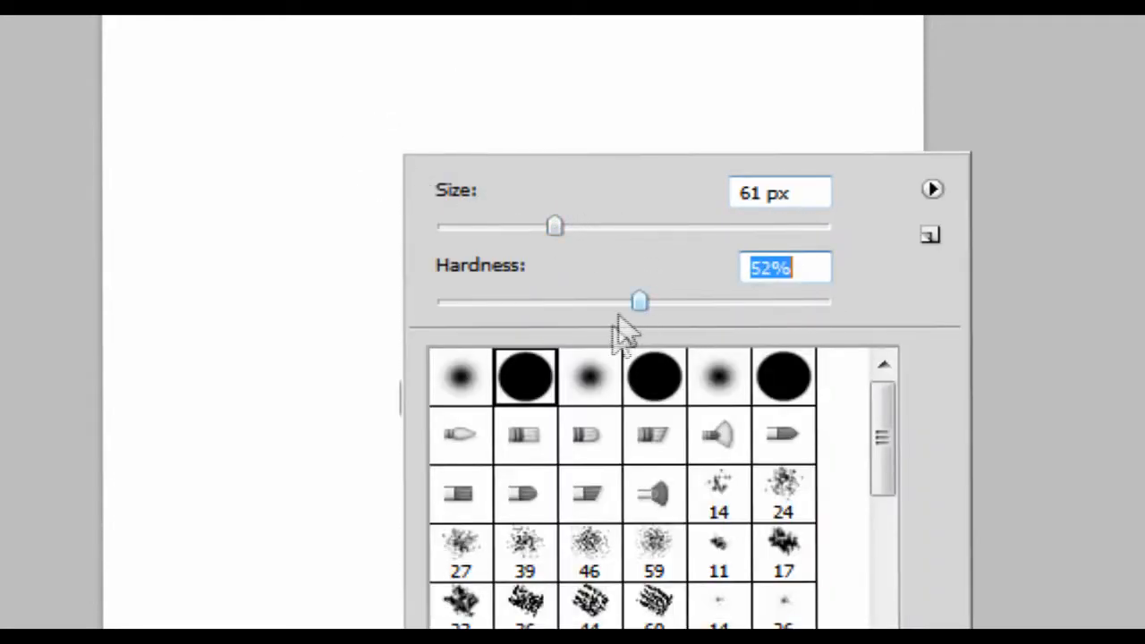
{"action": "left_click", "coordinate": [274, 179]}
{"action": "left_click_drag", "start_coordinate": [274, 134], "coordinate": [261, 356]}
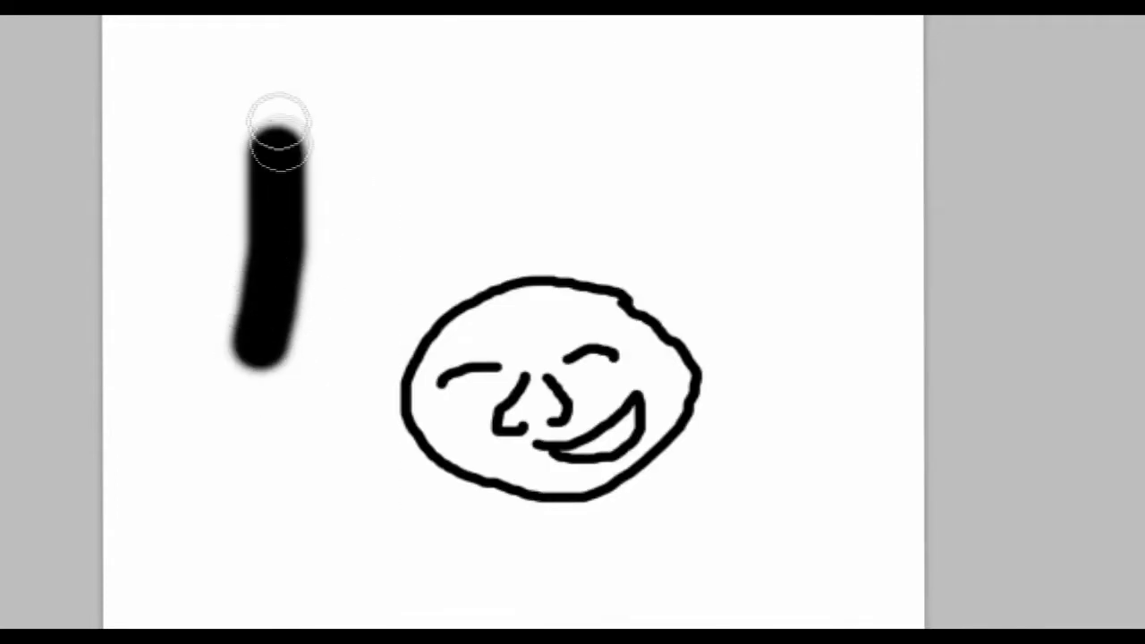
{"action": "key", "text": "ctrl+z"}
Try a long vertical stroke beside the face with a much lower brush hardness, and undo it.
{"action": "right_click", "coordinate": [392, 159]}
{"action": "left_click_drag", "start_coordinate": [641, 307], "coordinate": [467, 302]}
{"action": "left_click", "coordinate": [245, 67]}
{"action": "left_click_drag", "start_coordinate": [244, 67], "coordinate": [215, 626]}
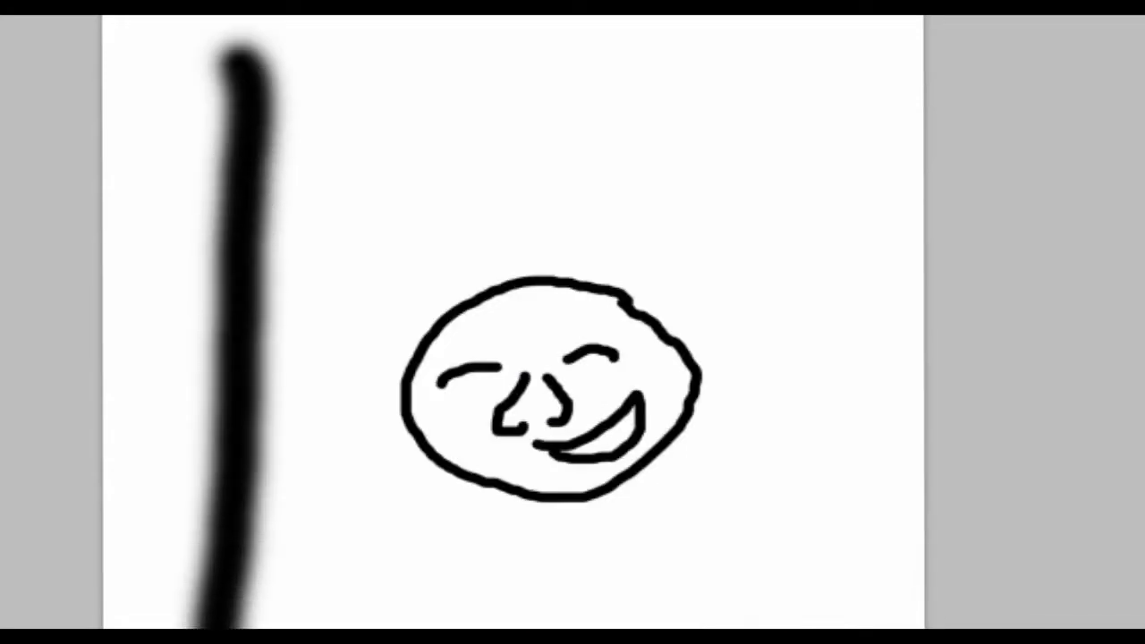
{"action": "key", "text": "ctrl+z"}
Try painting a soft-edged body with two raised arms below the face, and undo the strokes.
{"action": "left_click_drag", "start_coordinate": [578, 491], "coordinate": [608, 626]}
{"action": "mouse_move", "coordinate": [485, 535]}
{"action": "left_mouse_down"}
{"action": "mouse_move", "coordinate": [565, 596]}
{"action": "mouse_move", "coordinate": [670, 519]}
{"action": "left_mouse_up"}
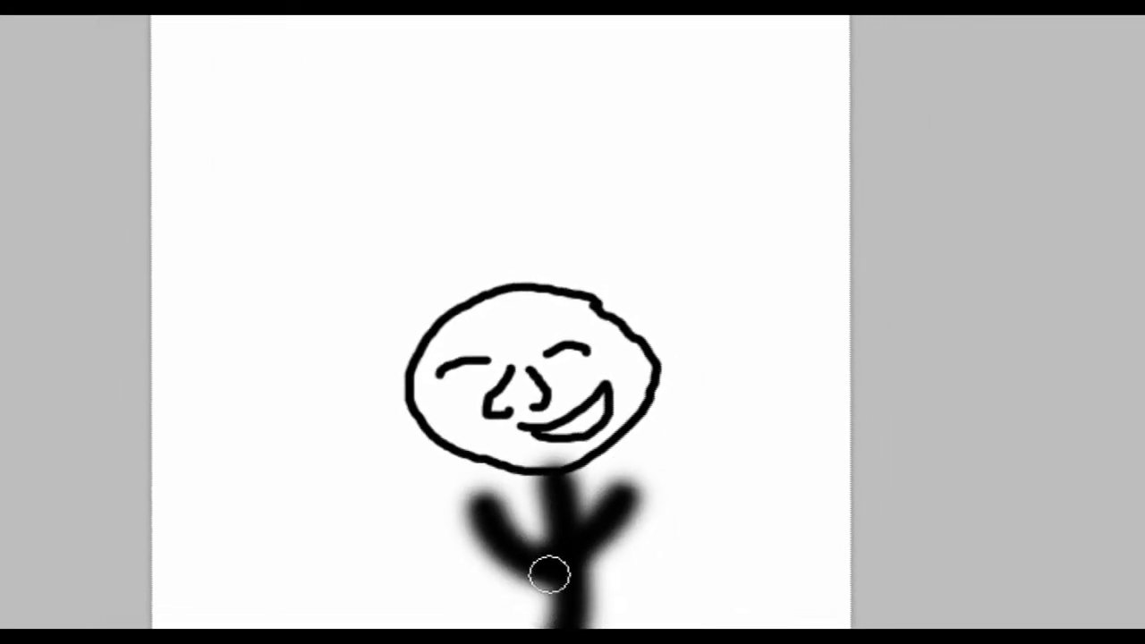
{"action": "key", "text": "ctrl+z"}
{"action": "key", "text": "ctrl+alt+z"}
{"action": "key", "text": "ctrl+alt+z"}
Set the brush hardness to about 18% and paint soft black hair and two eyes on the face.
{"action": "right_click", "coordinate": [498, 431]}
{"action": "mouse_move", "coordinate": [543, 319]}
{"action": "left_mouse_down"}
{"action": "mouse_move", "coordinate": [477, 285]}
{"action": "mouse_move", "coordinate": [479, 297]}
{"action": "mouse_move", "coordinate": [429, 303]}
{"action": "mouse_move", "coordinate": [427, 320]}
{"action": "mouse_move", "coordinate": [398, 334]}
{"action": "mouse_move", "coordinate": [399, 376]}
{"action": "left_mouse_up"}
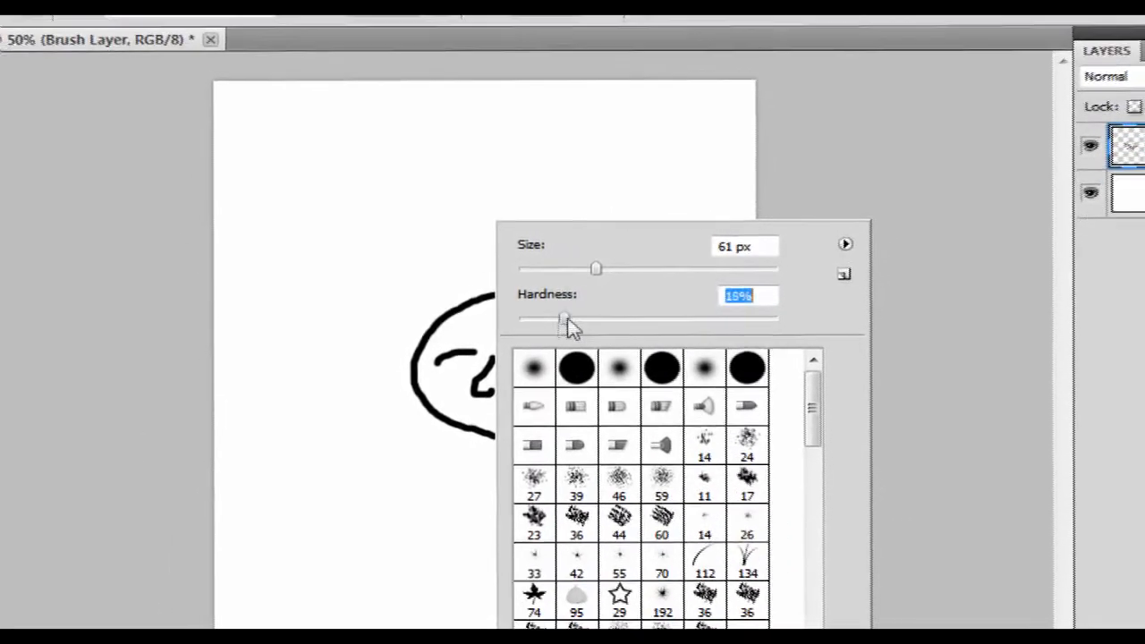
{"action": "left_click", "coordinate": [429, 270]}
{"action": "key", "text": "ctrl+z"}
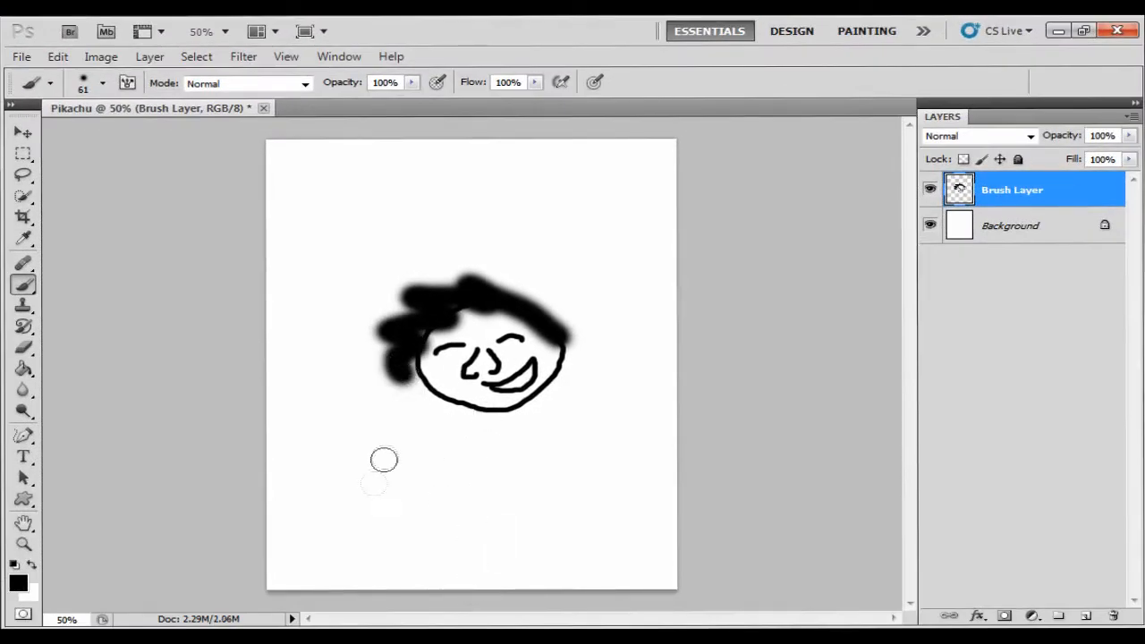
{"action": "left_click", "coordinate": [454, 355]}
{"action": "left_click", "coordinate": [514, 350]}
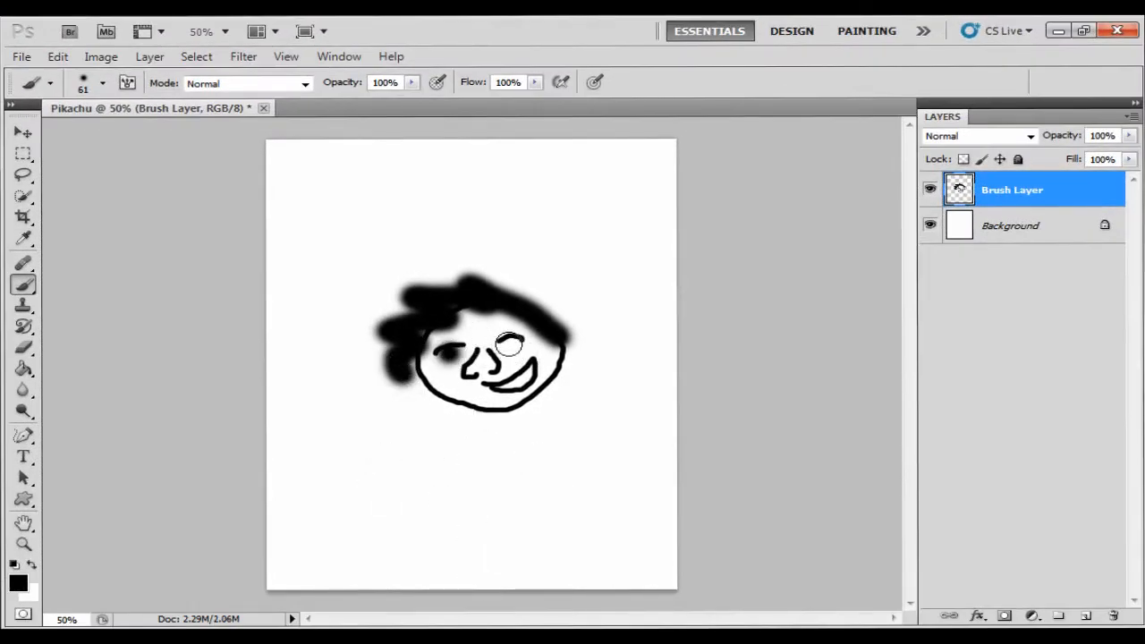
Choose a dark brown foreground color and paint over the hair, adding a long strand down each side of the face.
{"action": "right_click", "coordinate": [484, 445]}
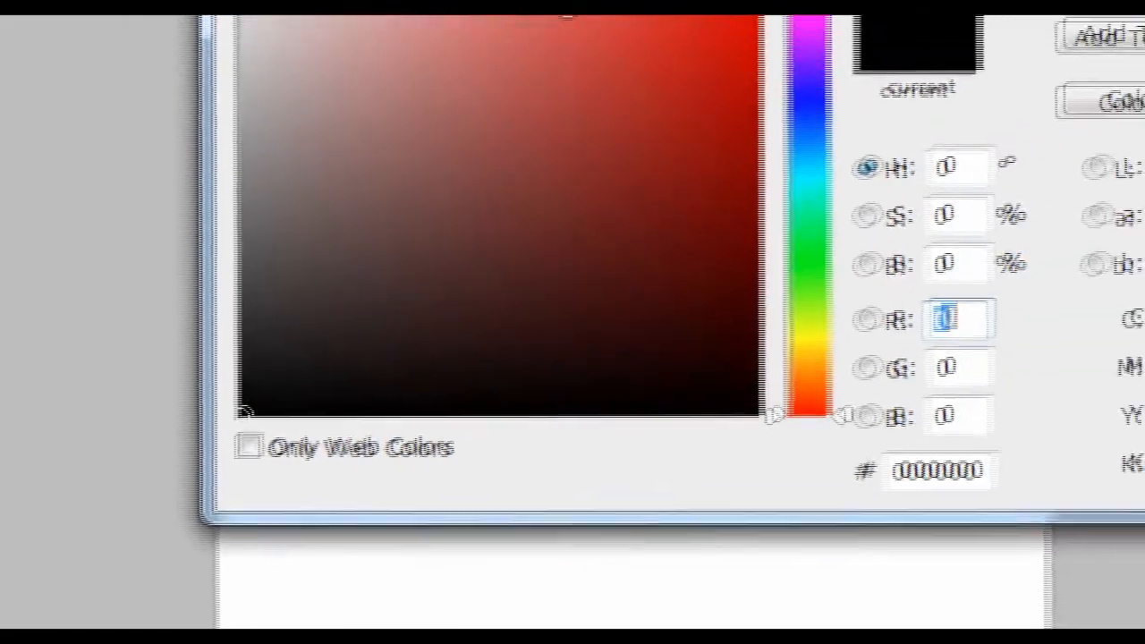
{"action": "left_click", "coordinate": [464, 189]}
{"action": "left_click_drag", "start_coordinate": [628, 215], "coordinate": [633, 417]}
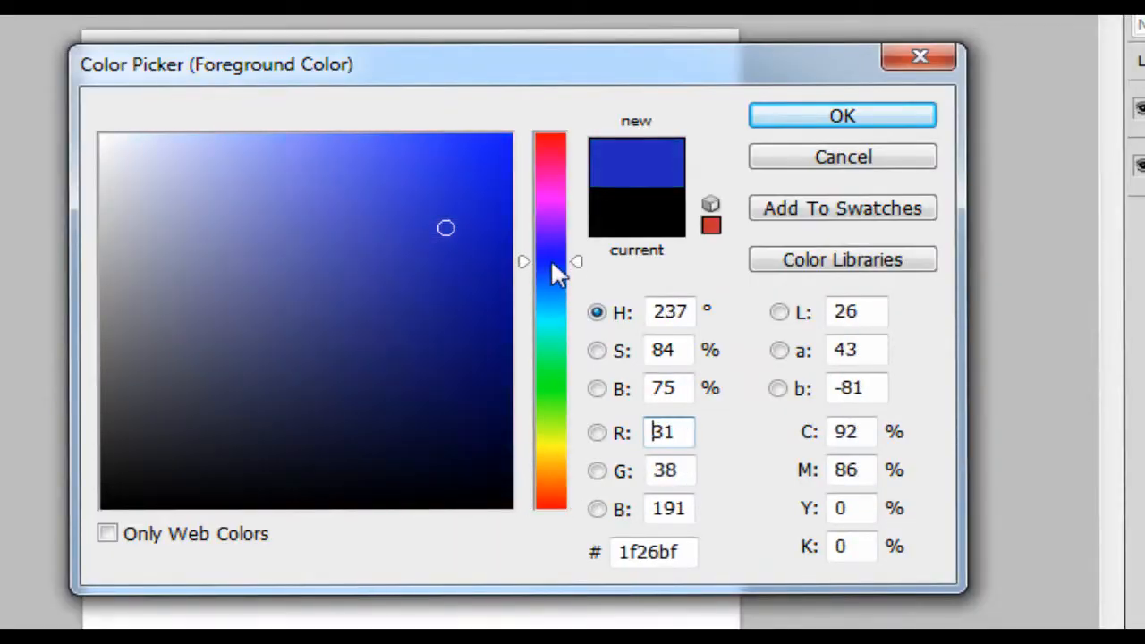
{"action": "left_click_drag", "start_coordinate": [555, 461], "coordinate": [548, 468]}
{"action": "left_click_drag", "start_coordinate": [469, 331], "coordinate": [495, 396]}
{"action": "left_click", "coordinate": [799, 122]}
{"action": "mouse_move", "coordinate": [573, 337]}
{"action": "left_mouse_down"}
{"action": "mouse_move", "coordinate": [474, 281]}
{"action": "mouse_move", "coordinate": [350, 274]}
{"action": "mouse_move", "coordinate": [315, 417]}
{"action": "mouse_move", "coordinate": [337, 547]}
{"action": "left_mouse_up"}
{"action": "left_click_drag", "start_coordinate": [581, 315], "coordinate": [577, 519]}
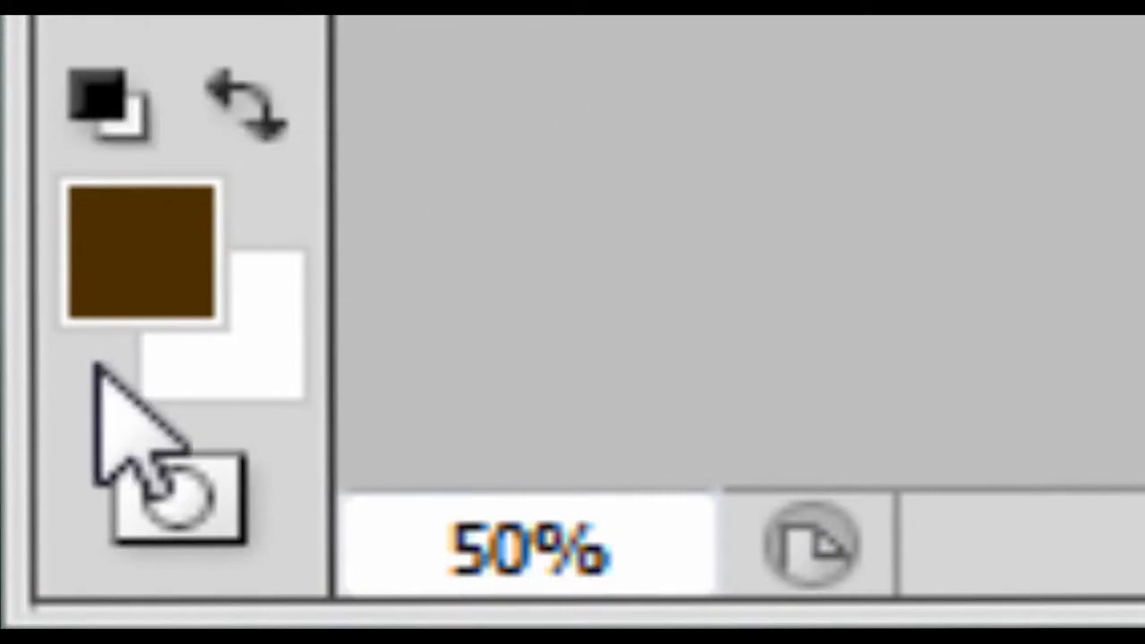
Replace the brown foreground color with black and swap the colors so that white is in front.
{"action": "key", "text": "x"}
{"action": "key", "text": "x"}
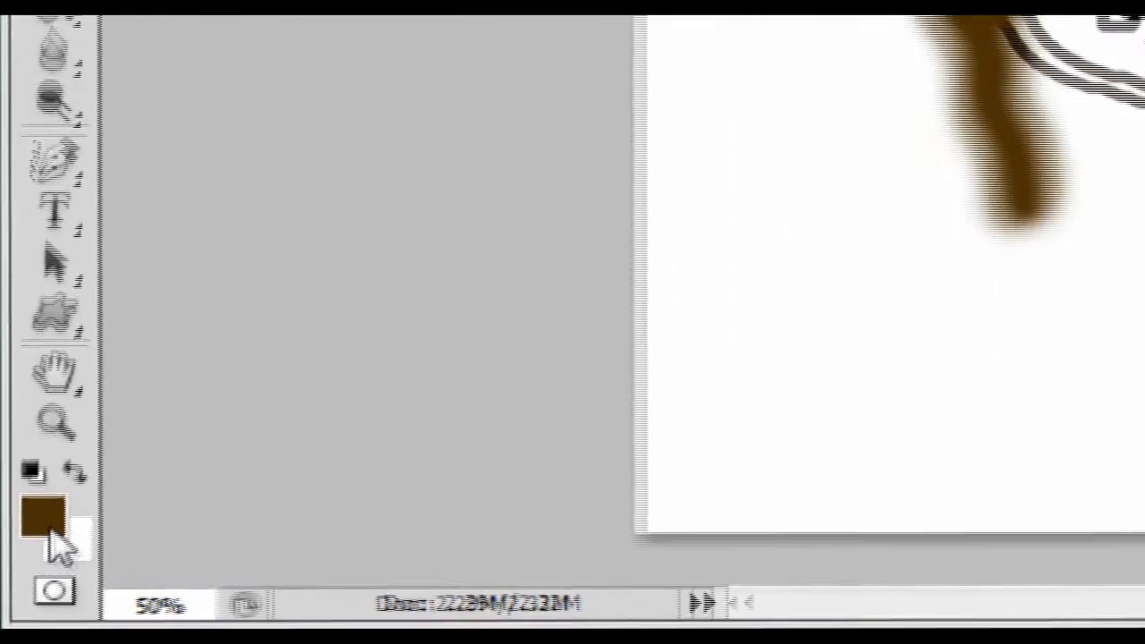
{"action": "left_click", "coordinate": [51, 530]}
{"action": "left_click_drag", "start_coordinate": [394, 333], "coordinate": [289, 436]}
{"action": "left_click", "coordinate": [733, 194]}
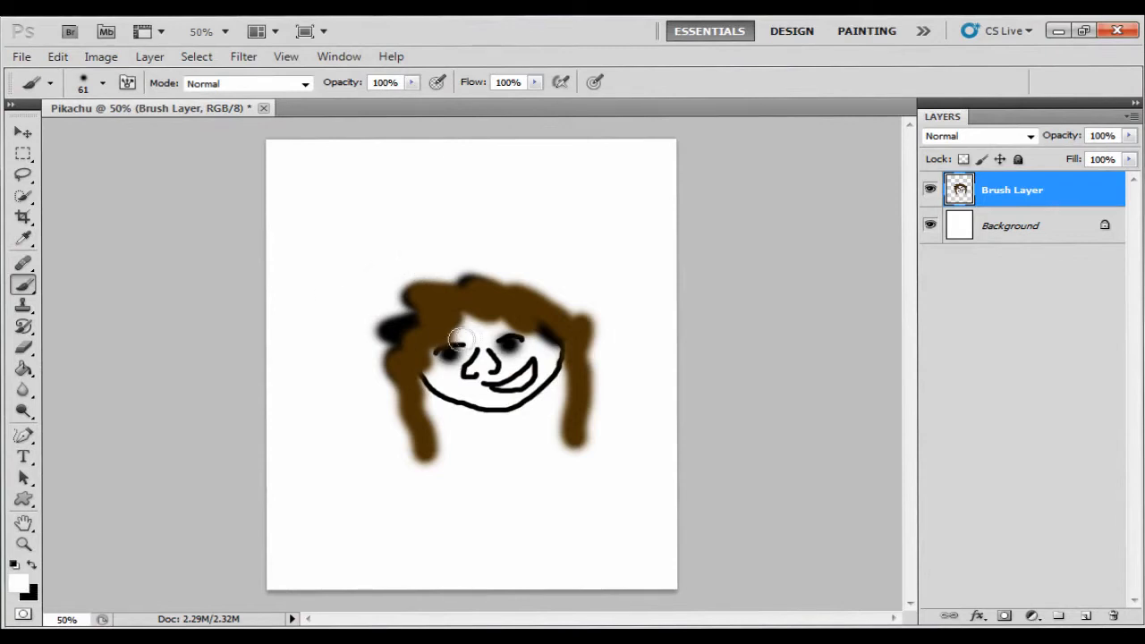
Cover the hair on the left side of the face with white brush strokes.
{"action": "mouse_move", "coordinate": [414, 291]}
{"action": "left_mouse_down"}
{"action": "mouse_move", "coordinate": [367, 369]}
{"action": "mouse_move", "coordinate": [412, 314]}
{"action": "mouse_move", "coordinate": [423, 335]}
{"action": "mouse_move", "coordinate": [417, 431]}
{"action": "mouse_move", "coordinate": [395, 296]}
{"action": "left_mouse_up"}
{"action": "left_click_drag", "start_coordinate": [425, 242], "coordinate": [422, 390]}
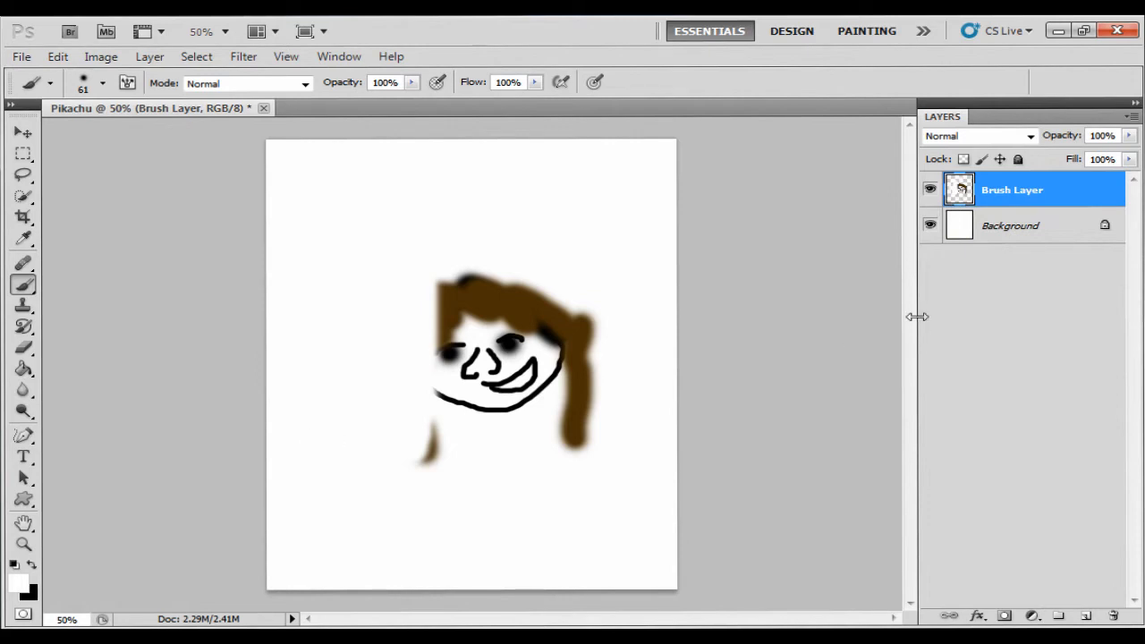
Remove the Background layer and paint more white strokes across the hair and eyes.
{"action": "double_click", "coordinate": [981, 231]}
{"action": "key", "text": "Return"}
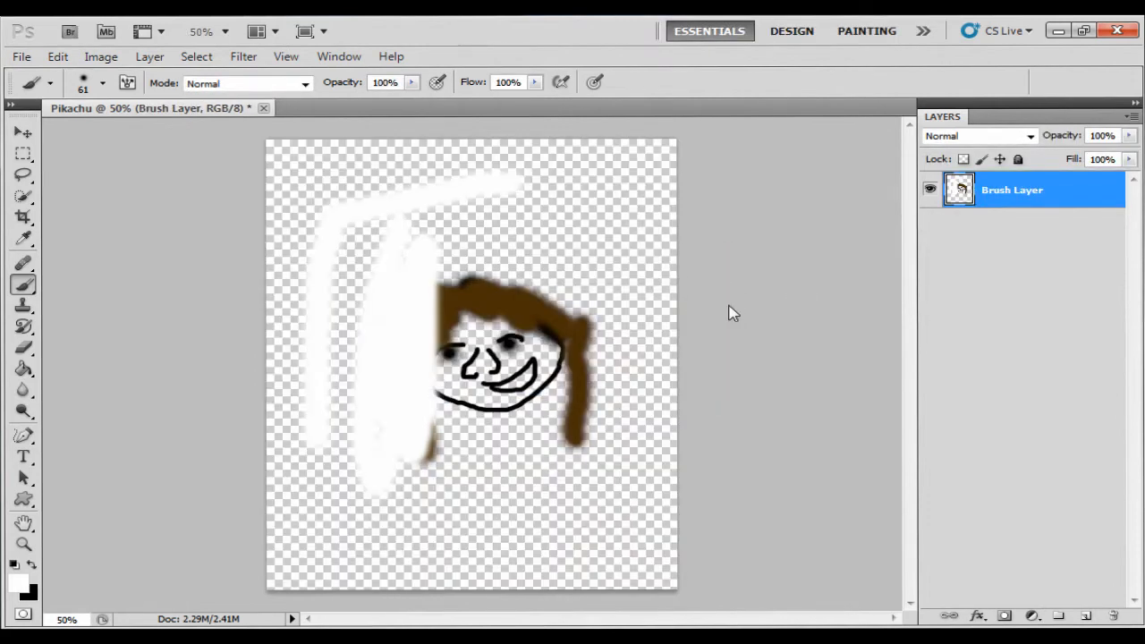
{"action": "mouse_move", "coordinate": [539, 240]}
{"action": "left_mouse_down"}
{"action": "mouse_move", "coordinate": [464, 355]}
{"action": "mouse_move", "coordinate": [508, 306]}
{"action": "mouse_move", "coordinate": [491, 324]}
{"action": "mouse_move", "coordinate": [507, 373]}
{"action": "left_mouse_up"}
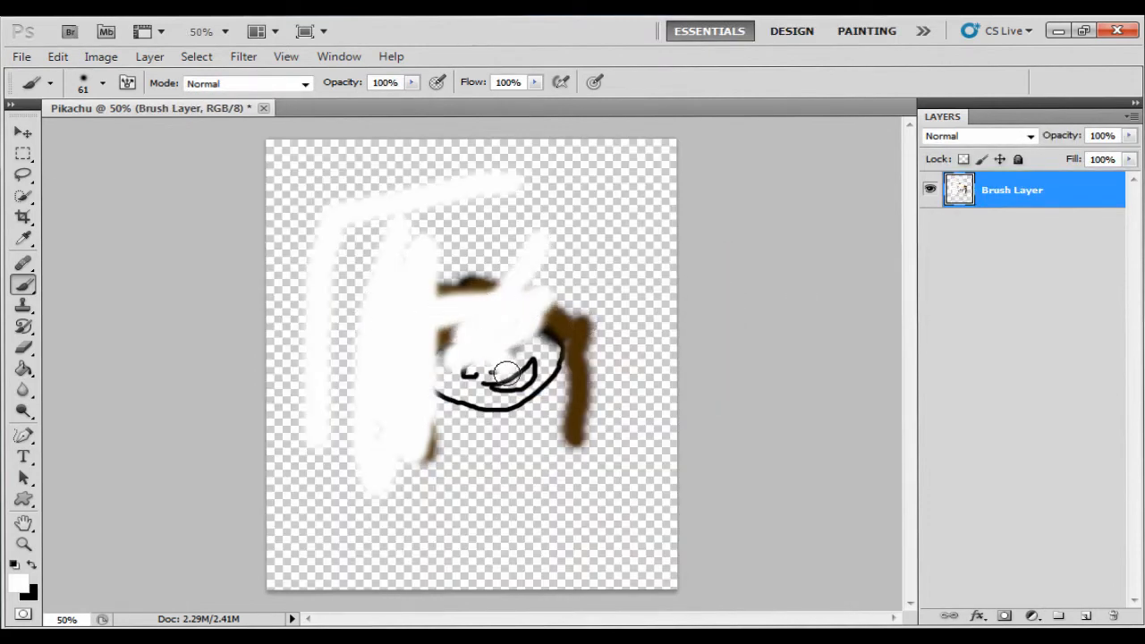
Step back through the history to restore the Background layer and the hair covered by white paint.
{"action": "key", "text": "ctrl+alt+z"}
{"action": "key", "text": "ctrl+alt+z"}
{"action": "key", "text": "ctrl+alt+z"}
{"action": "key", "text": "ctrl+alt+z"}
{"action": "key", "text": "ctrl+alt+z"}
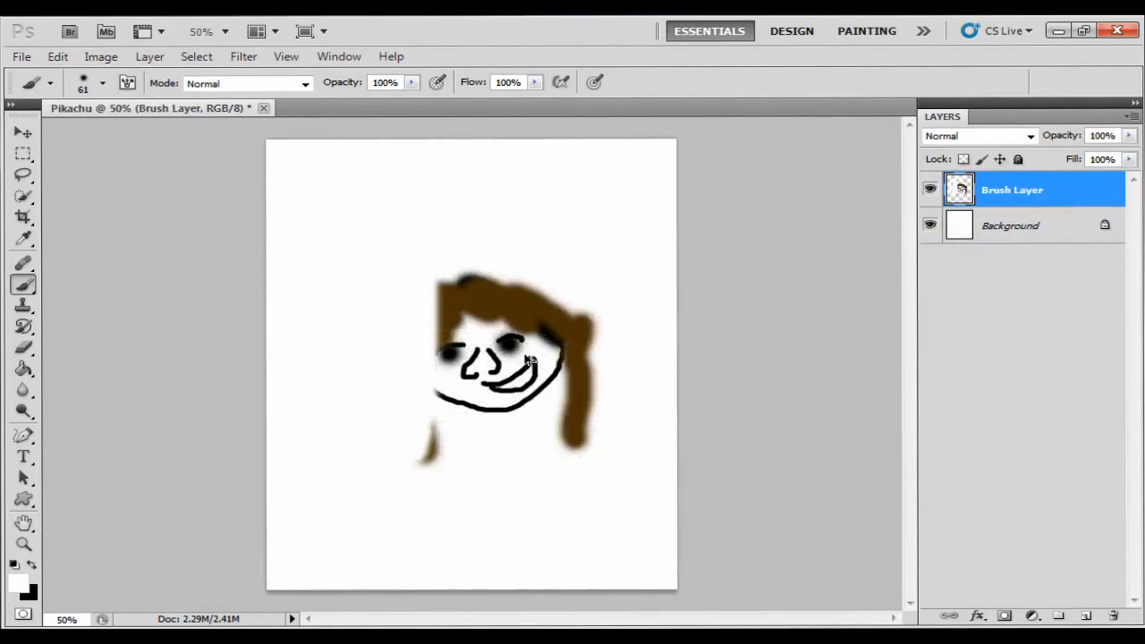
{"action": "key", "text": "ctrl+alt+z"}
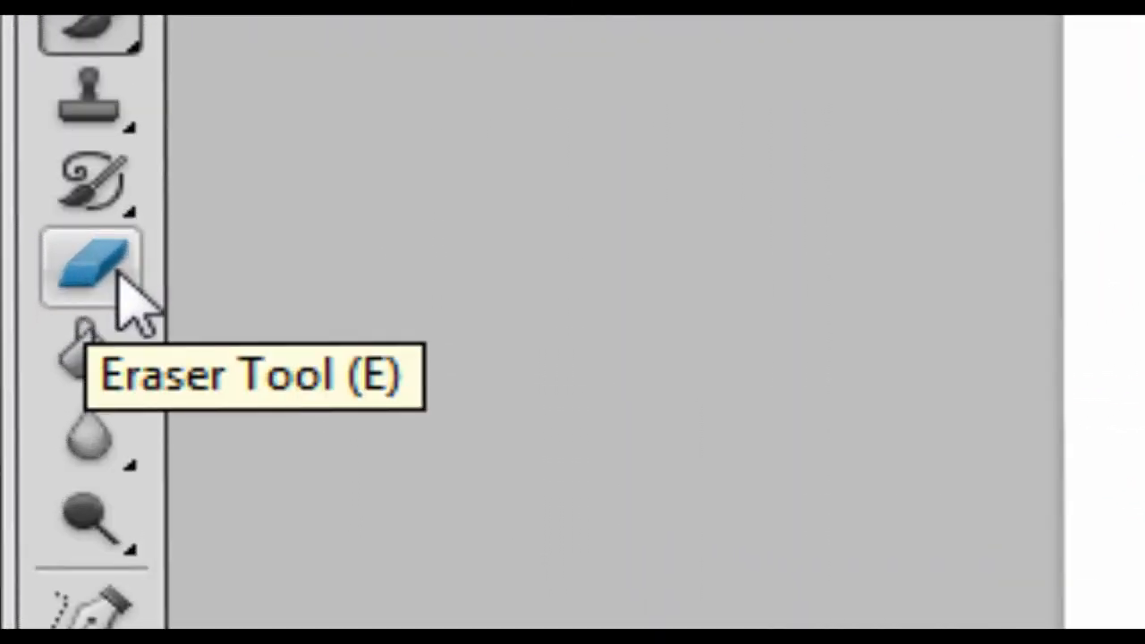
Switch to the Eraser, set a soft 164 px tip and undo a test erasure on the Brush Layer.
{"action": "left_click", "coordinate": [90, 273]}
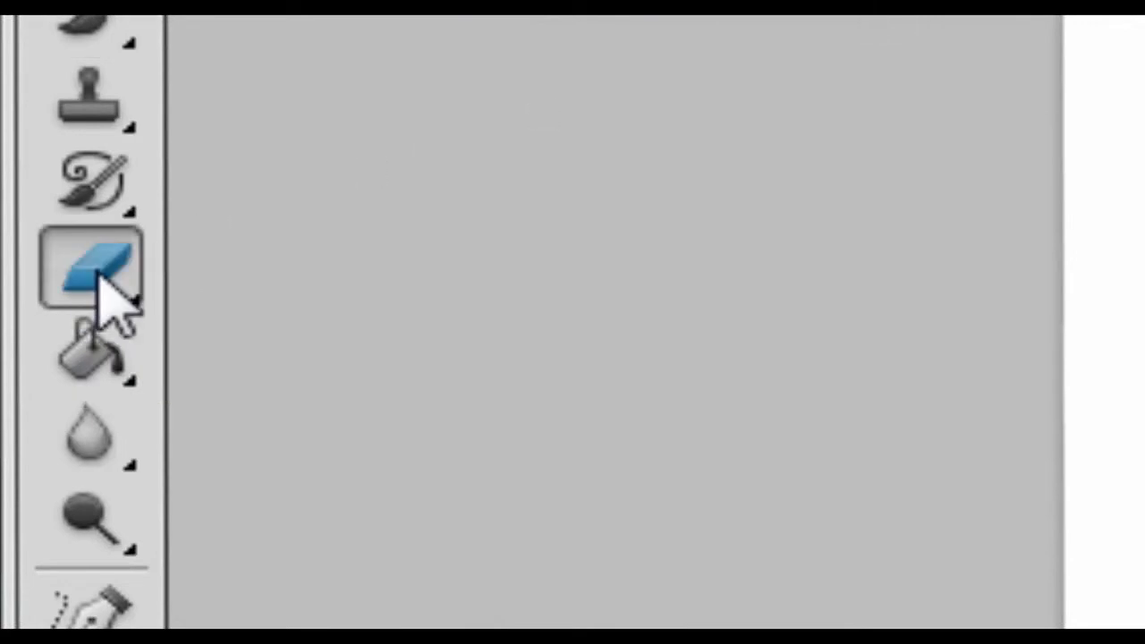
{"action": "right_click", "coordinate": [748, 87]}
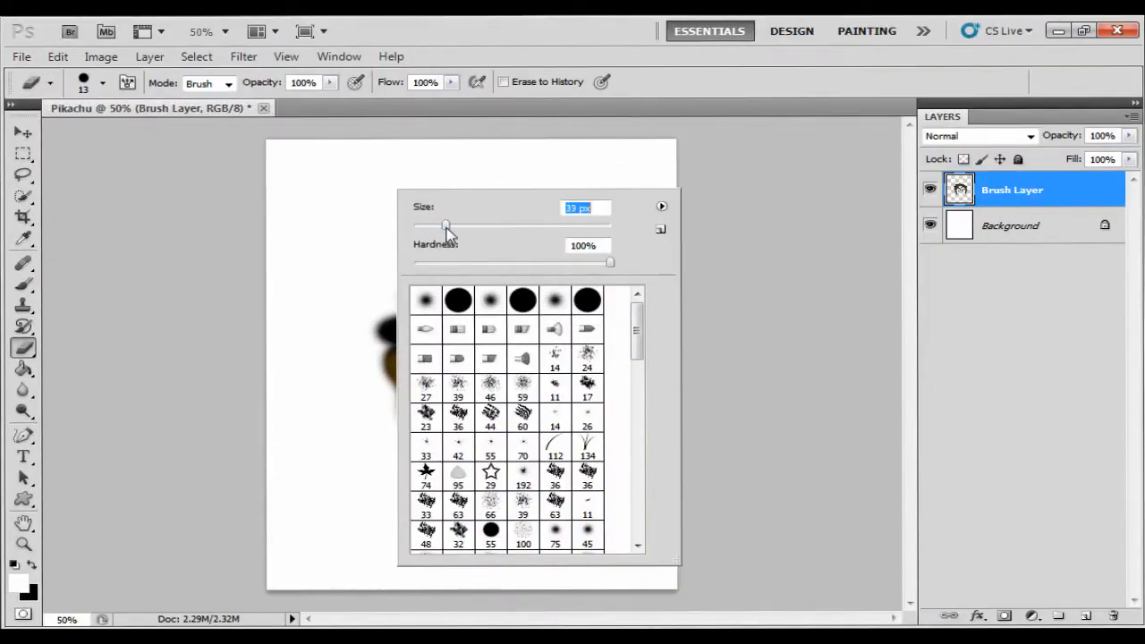
{"action": "right_click", "coordinate": [356, 229]}
{"action": "mouse_move", "coordinate": [568, 304]}
{"action": "left_mouse_down"}
{"action": "mouse_move", "coordinate": [370, 304]}
{"action": "mouse_move", "coordinate": [467, 256]}
{"action": "mouse_move", "coordinate": [320, 382]}
{"action": "left_mouse_up"}
{"action": "left_click", "coordinate": [419, 191]}
{"action": "key", "text": "ctrl+z"}
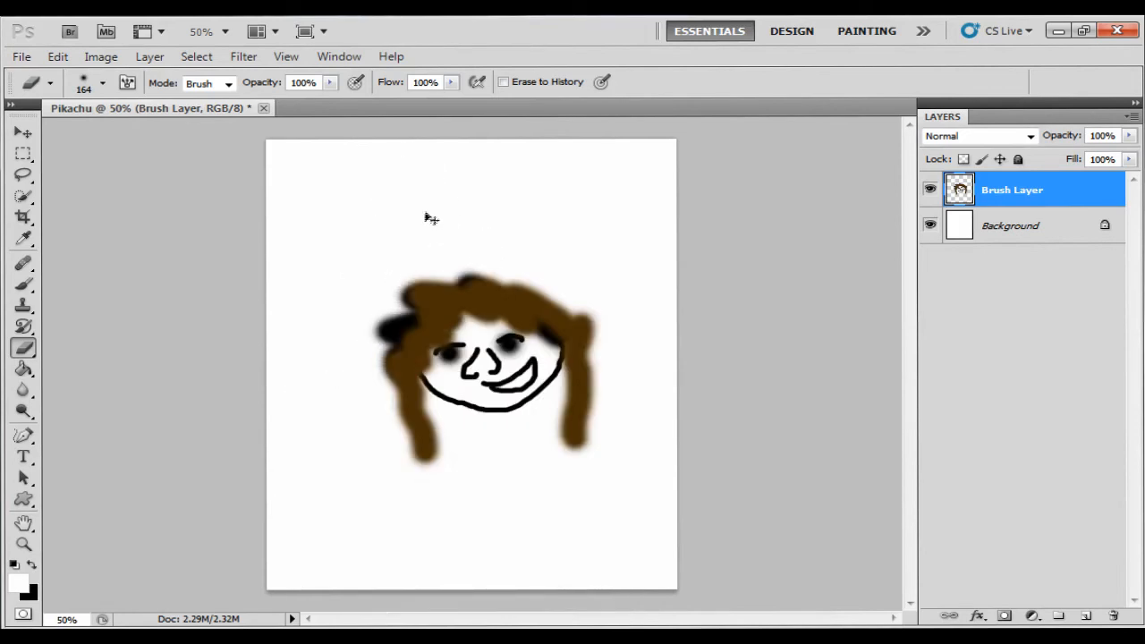
Enlarge the soft eraser to 432 px, try erasing across the hair and face, and undo the erasure.
{"action": "right_click", "coordinate": [428, 217]}
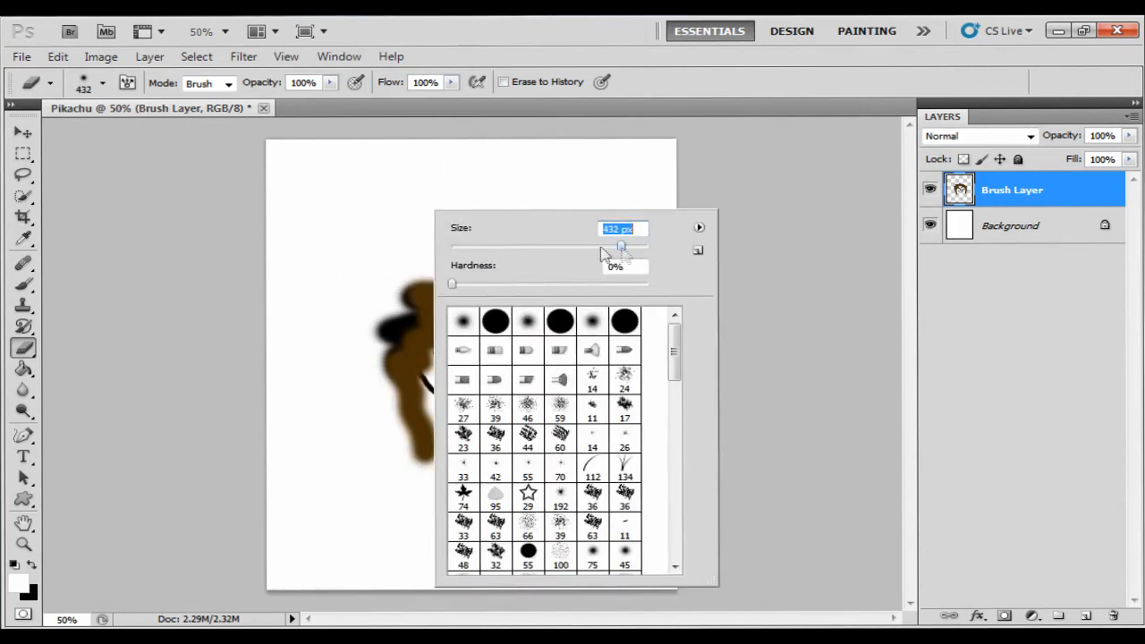
{"action": "left_click", "coordinate": [409, 192]}
{"action": "mouse_move", "coordinate": [421, 223]}
{"action": "left_mouse_down"}
{"action": "mouse_move", "coordinate": [314, 383]}
{"action": "mouse_move", "coordinate": [360, 323]}
{"action": "mouse_move", "coordinate": [524, 263]}
{"action": "left_mouse_up"}
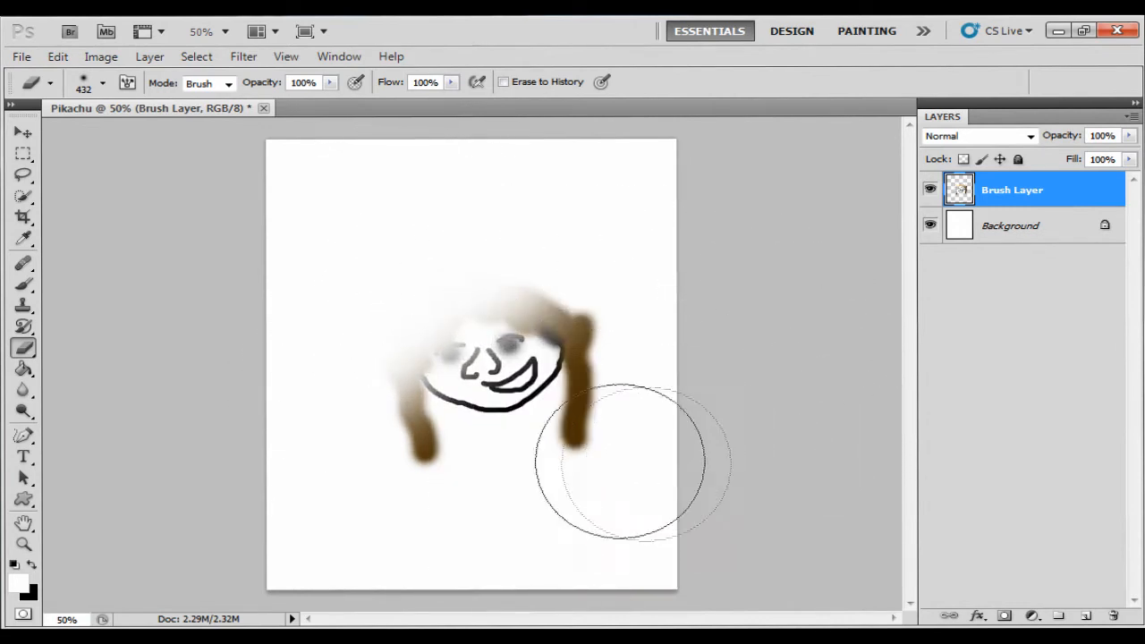
{"action": "key", "text": "ctrl+z"}
Fade the upper-left part of the hair with the soft eraser and reduce the eraser size to 34 px at 0% hardness.
{"action": "mouse_move", "coordinate": [421, 238]}
{"action": "left_mouse_down"}
{"action": "mouse_move", "coordinate": [350, 313]}
{"action": "mouse_move", "coordinate": [342, 334]}
{"action": "mouse_move", "coordinate": [402, 216]}
{"action": "left_mouse_up"}
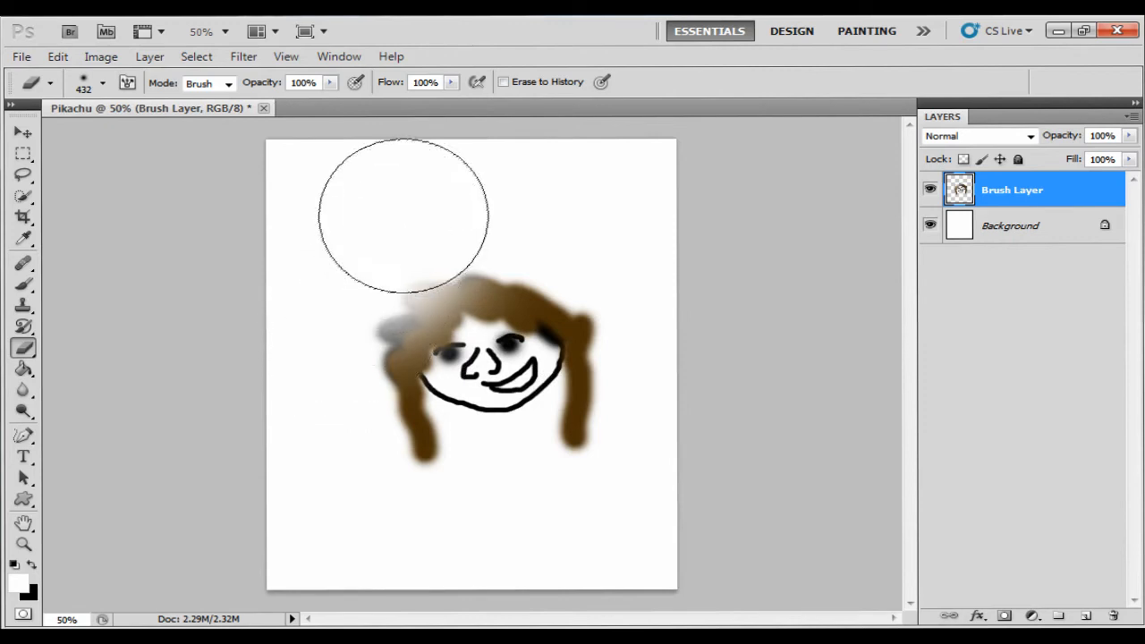
{"action": "right_click", "coordinate": [410, 216]}
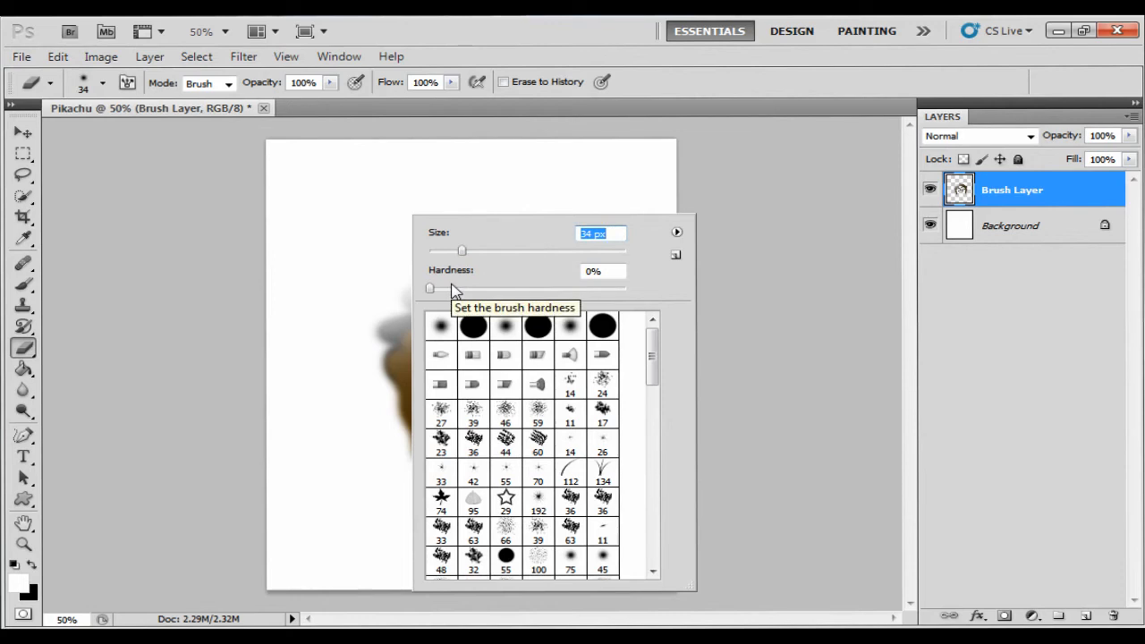
{"action": "left_click", "coordinate": [494, 185]}
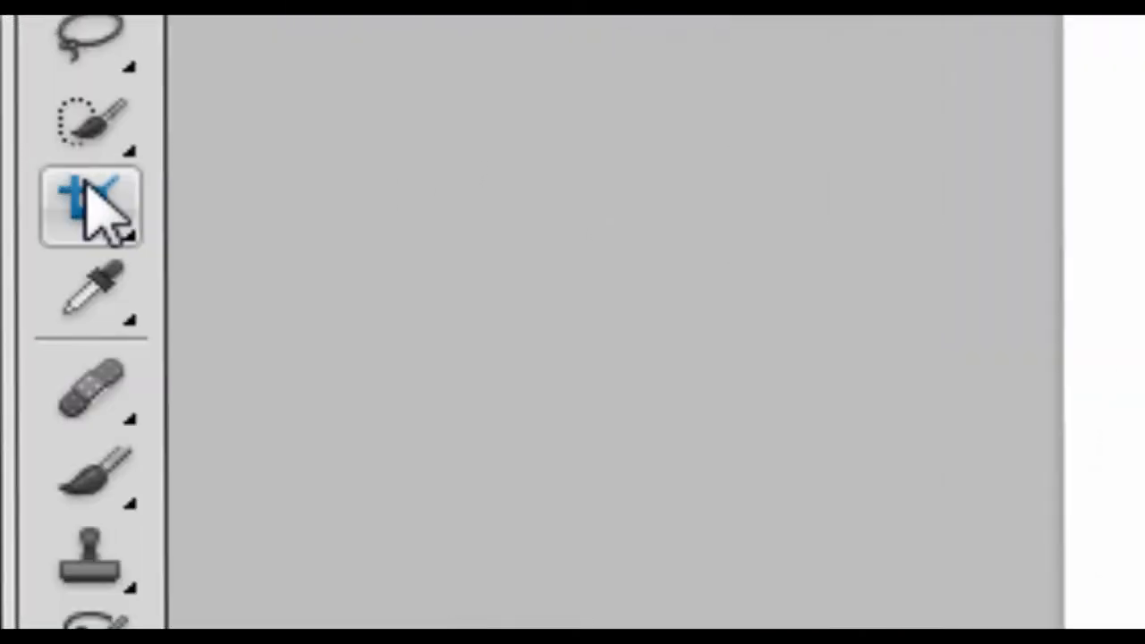
Crop the image to a nearly square frame fitted around the cartoon face and its hair, deleting the cropped area.
{"action": "left_click", "coordinate": [87, 188]}
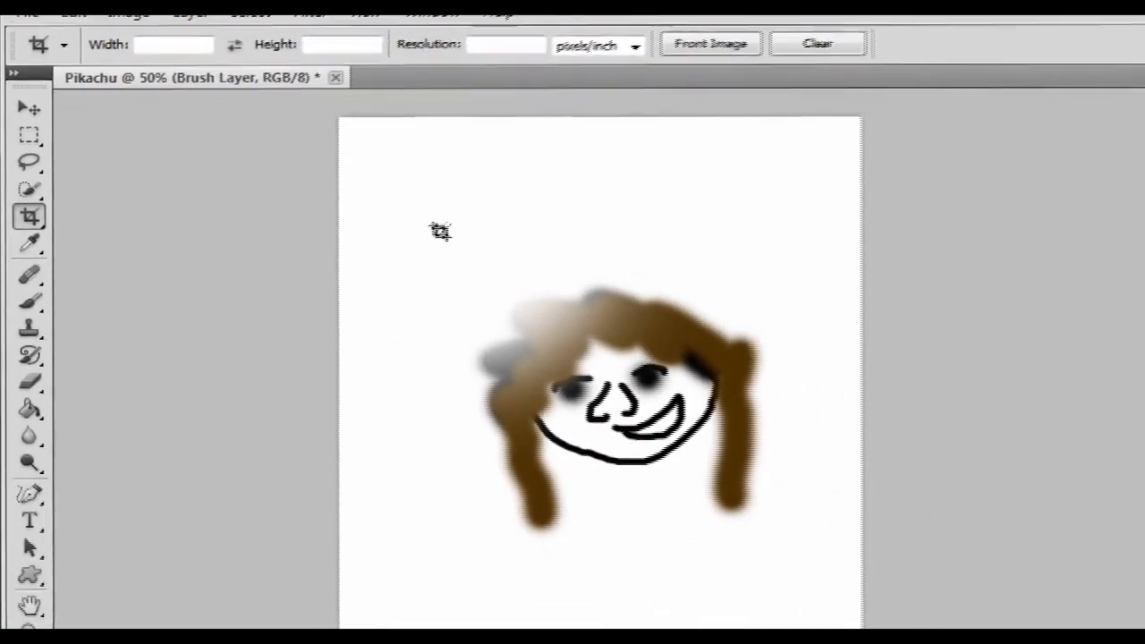
{"action": "mouse_move", "coordinate": [387, 219]}
{"action": "left_mouse_down"}
{"action": "mouse_move", "coordinate": [529, 409]}
{"action": "mouse_move", "coordinate": [644, 518]}
{"action": "mouse_move", "coordinate": [628, 512]}
{"action": "left_mouse_up"}
{"action": "mouse_move", "coordinate": [547, 428]}
{"action": "left_mouse_down"}
{"action": "mouse_move", "coordinate": [549, 447]}
{"action": "mouse_move", "coordinate": [534, 426]}
{"action": "mouse_move", "coordinate": [546, 410]}
{"action": "left_mouse_up"}
{"action": "left_click_drag", "start_coordinate": [625, 230], "coordinate": [536, 313]}
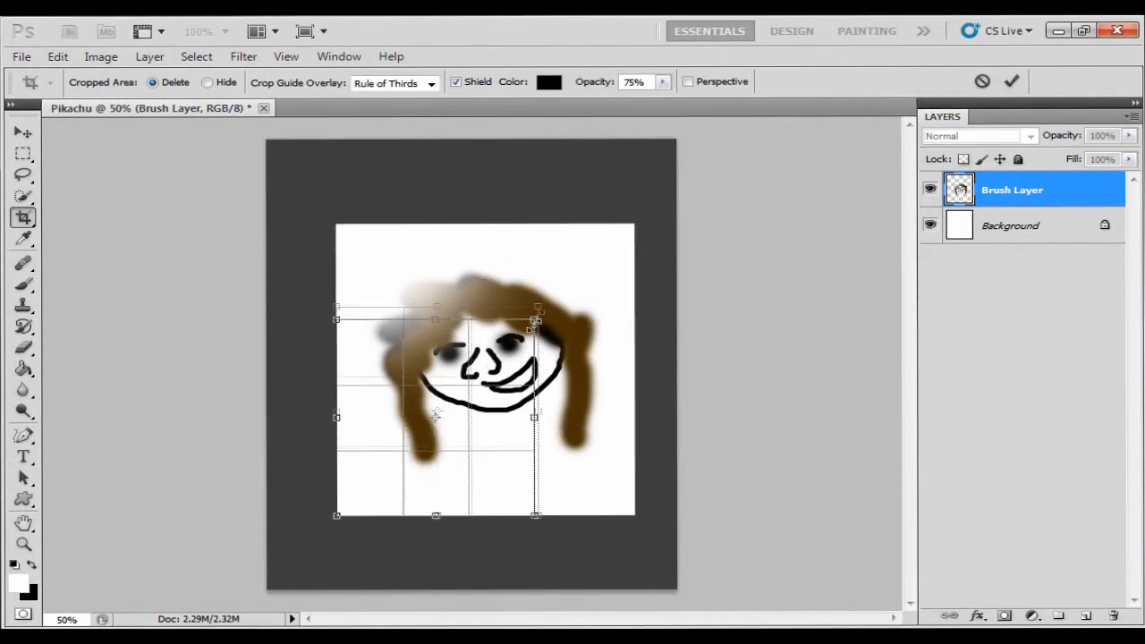
{"action": "left_click_drag", "start_coordinate": [571, 266], "coordinate": [597, 351]}
{"action": "left_click_drag", "start_coordinate": [548, 405], "coordinate": [647, 289]}
{"action": "left_click_drag", "start_coordinate": [494, 340], "coordinate": [524, 327]}
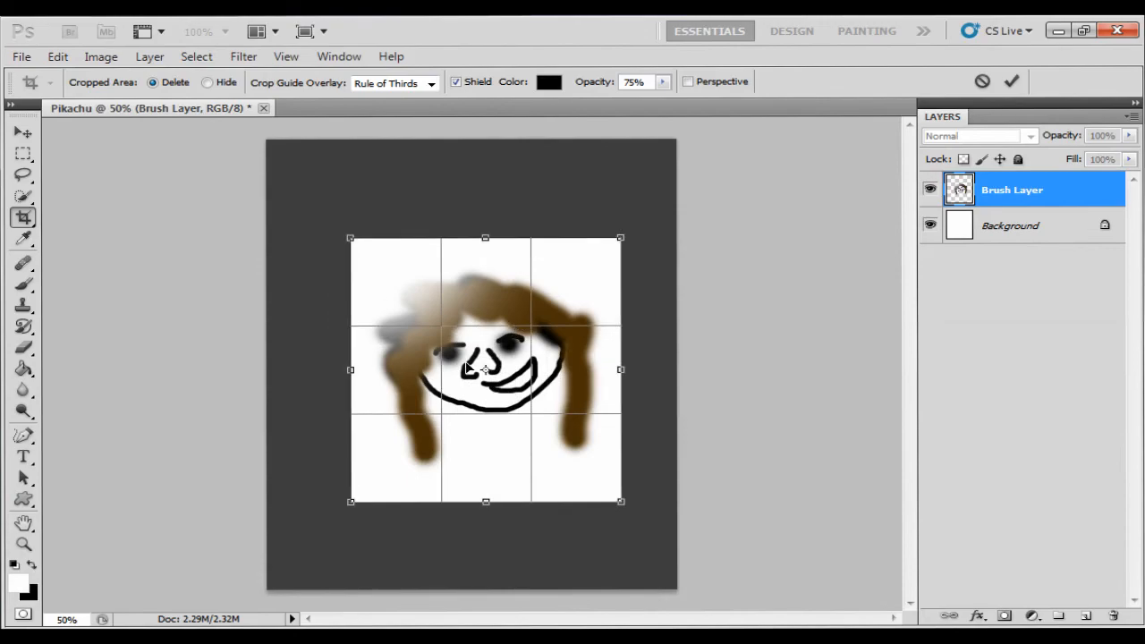
{"action": "key", "text": "Return"}
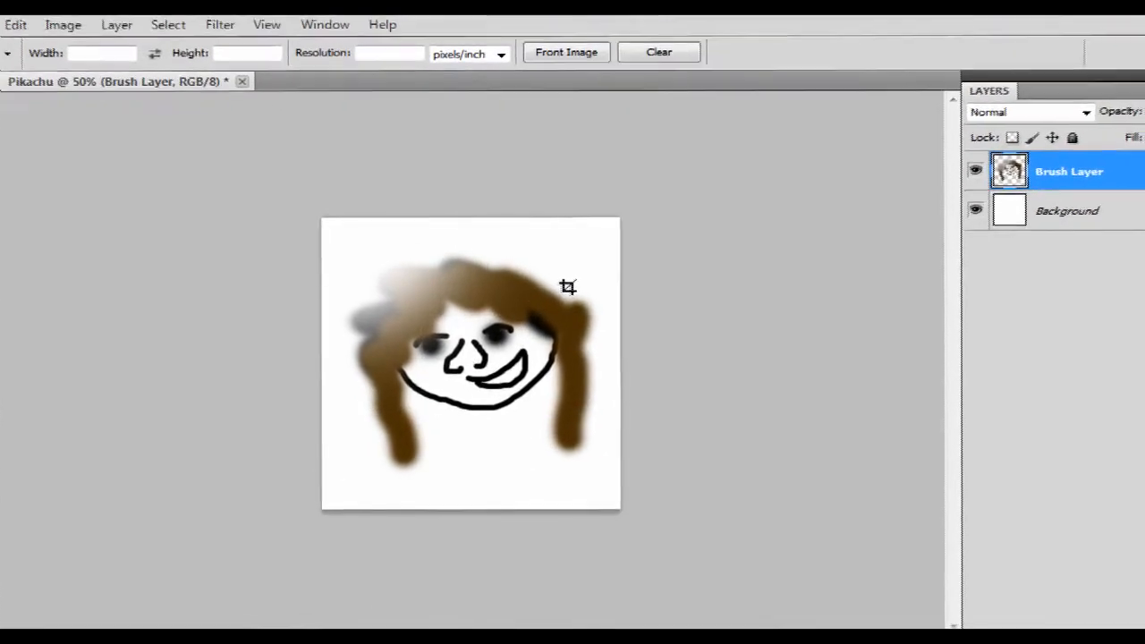